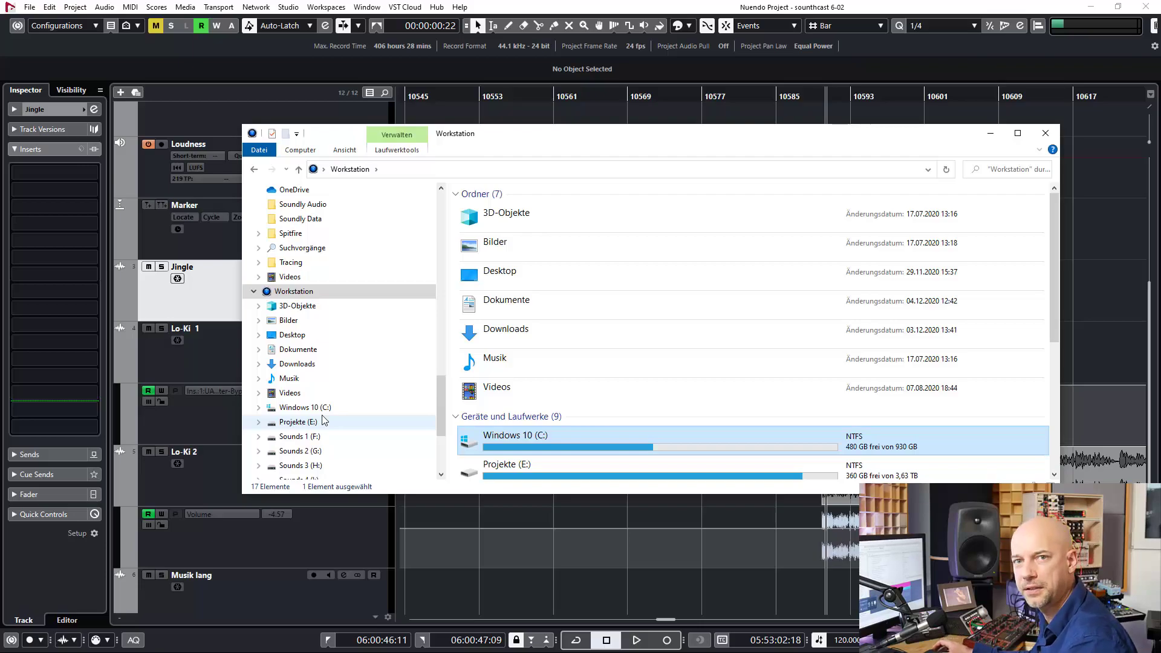
- Scroll File Explorer down to the Geräte und Laufwerke drives list
scroll(760, 383, down, 4)
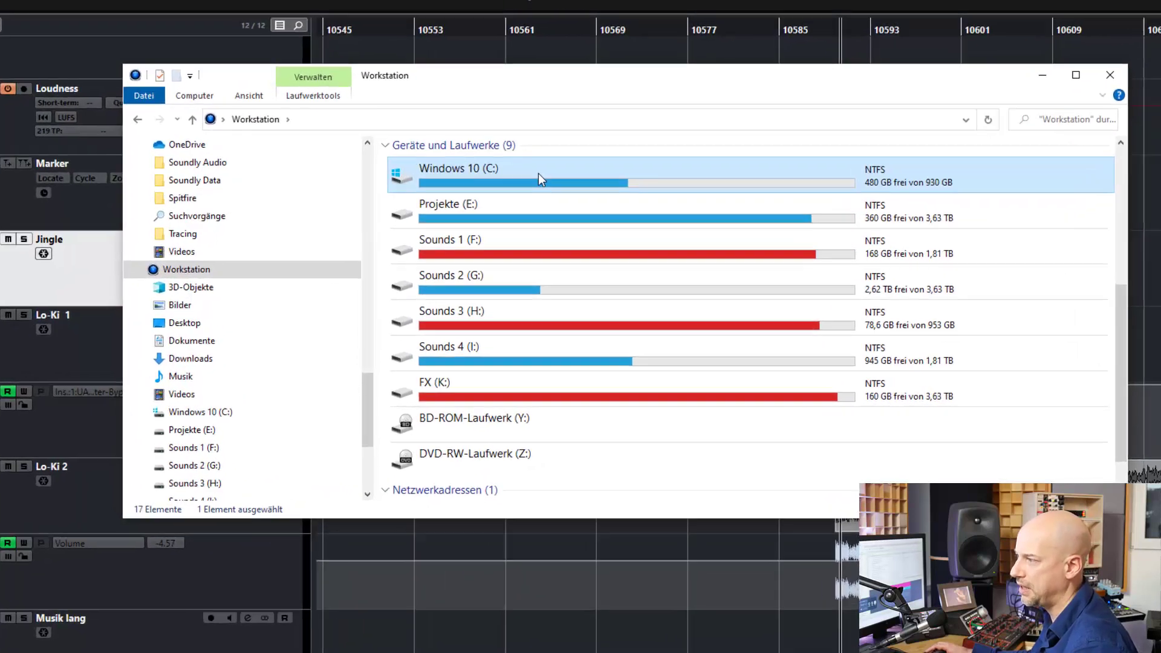
- Open C:\Programme\Common Files\VST3 in File Explorer
double_click(579, 213)
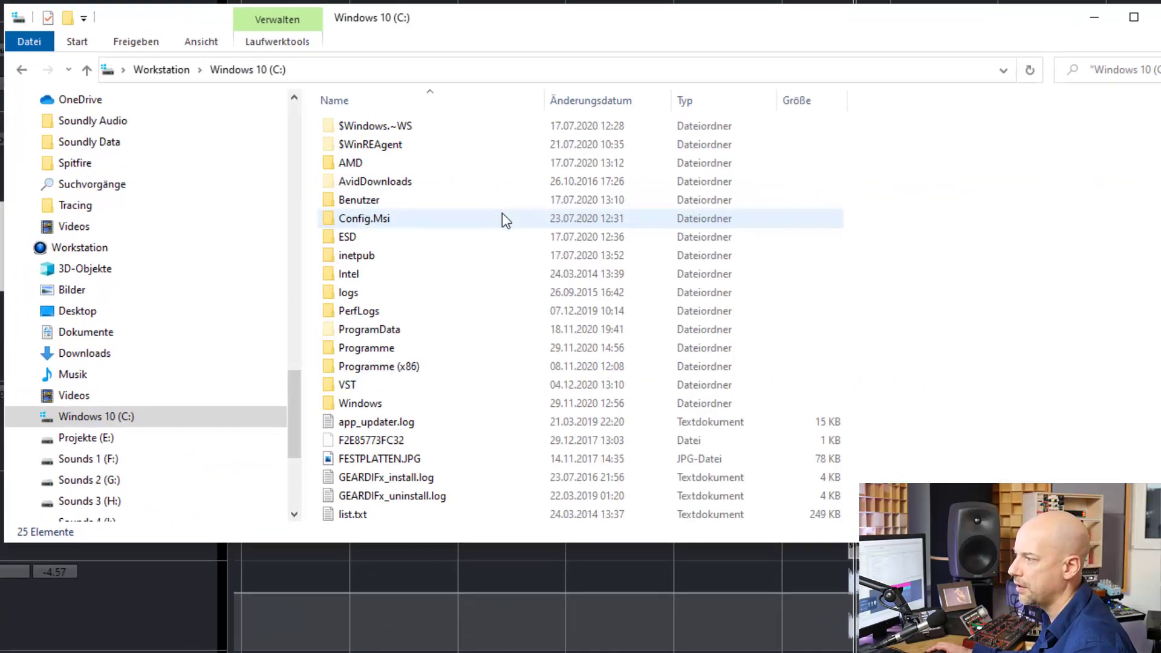
double_click(373, 349)
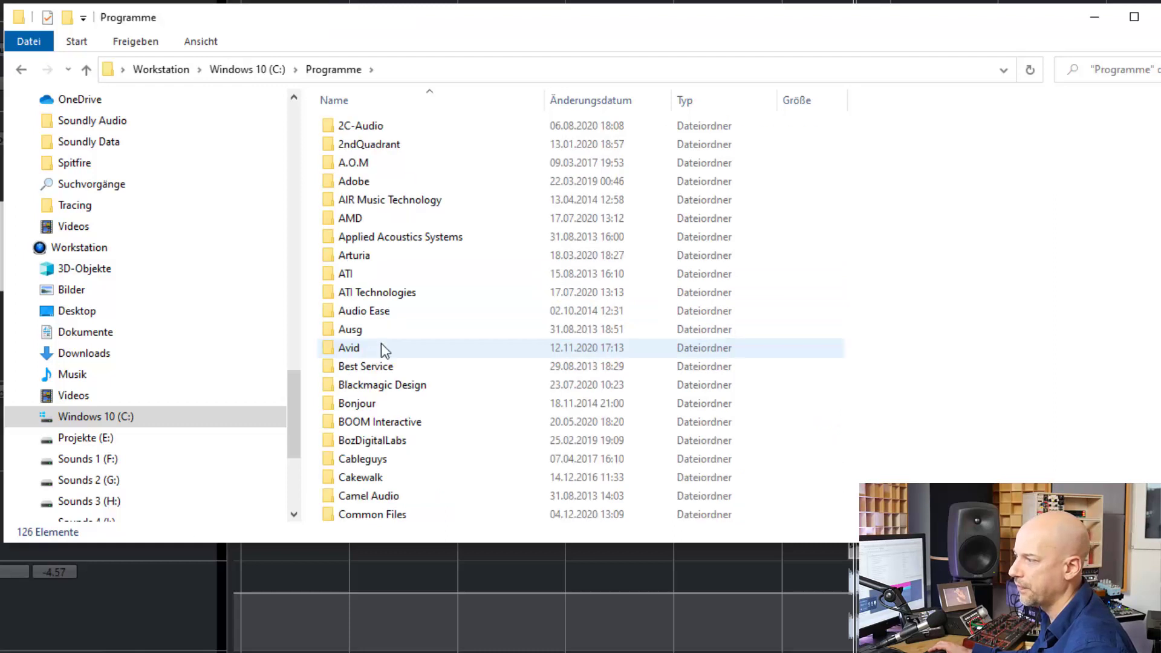
double_click(372, 515)
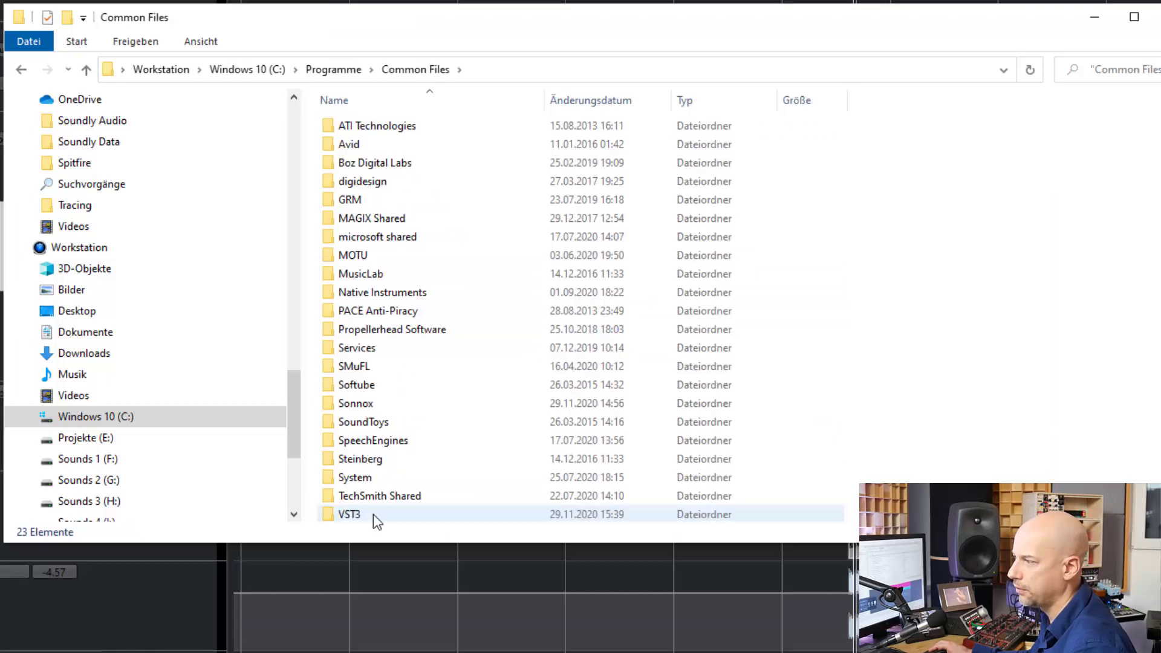
scroll(459, 317, down, 1)
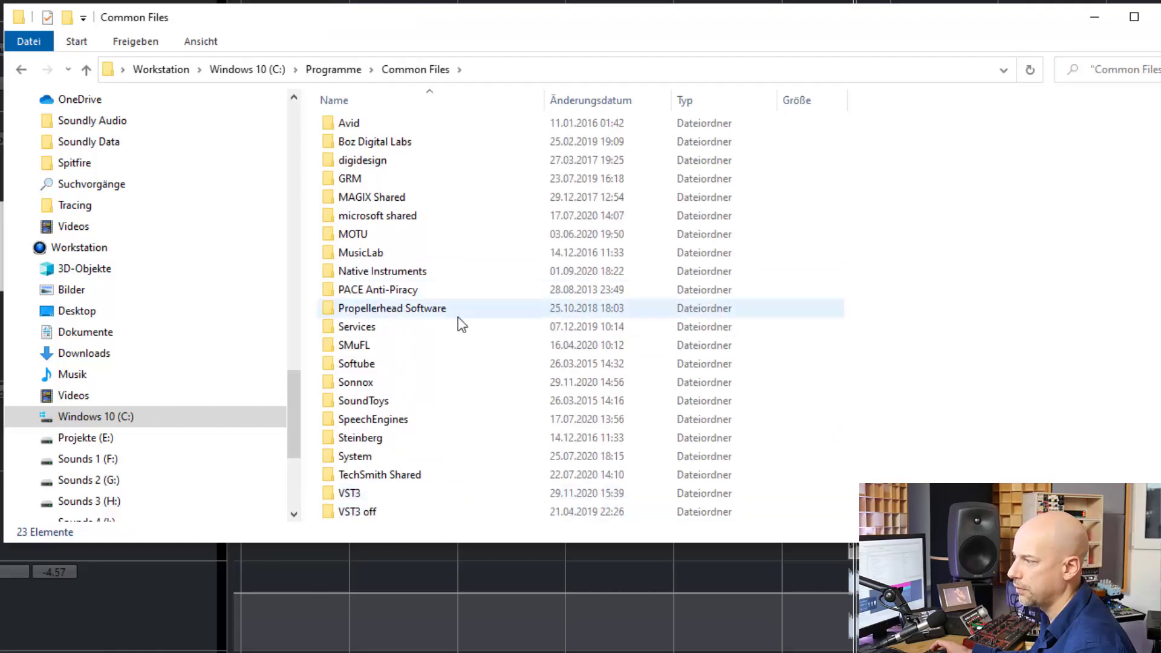
double_click(379, 493)
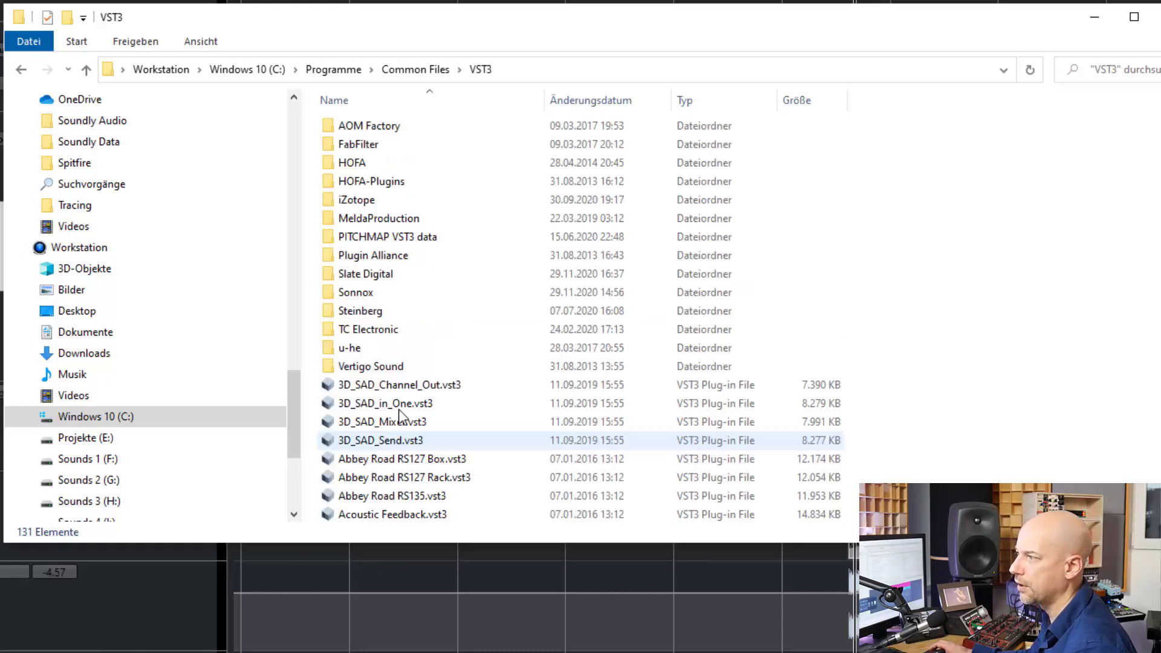
- Look through the VST3 folder's contents, then return to Common Files
scroll(447, 363, down, 1)
scroll(458, 393, down, 20)
scroll(457, 417, up, 20)
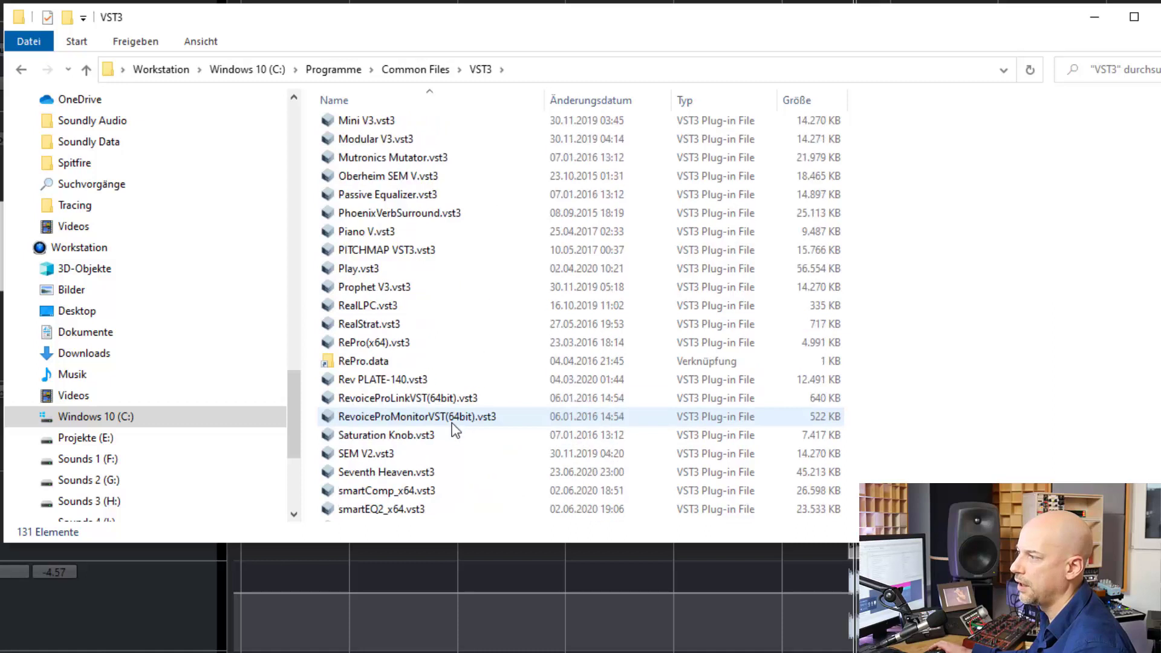
scroll(459, 422, up, 4)
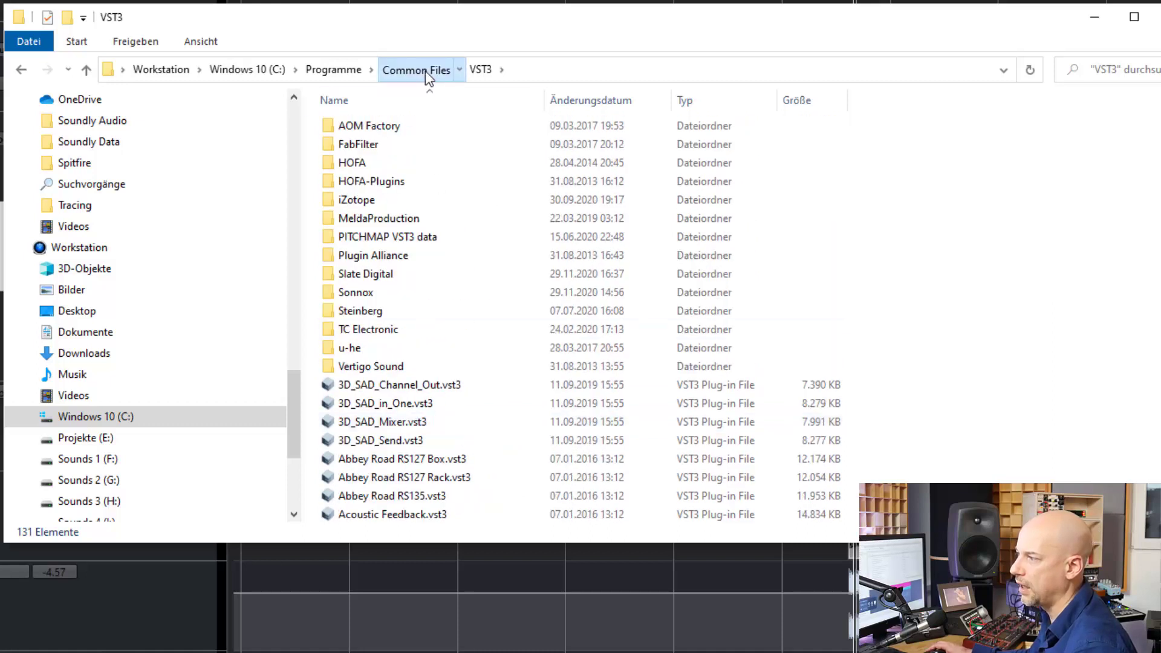
click(426, 71)
scroll(434, 313, down, 1)
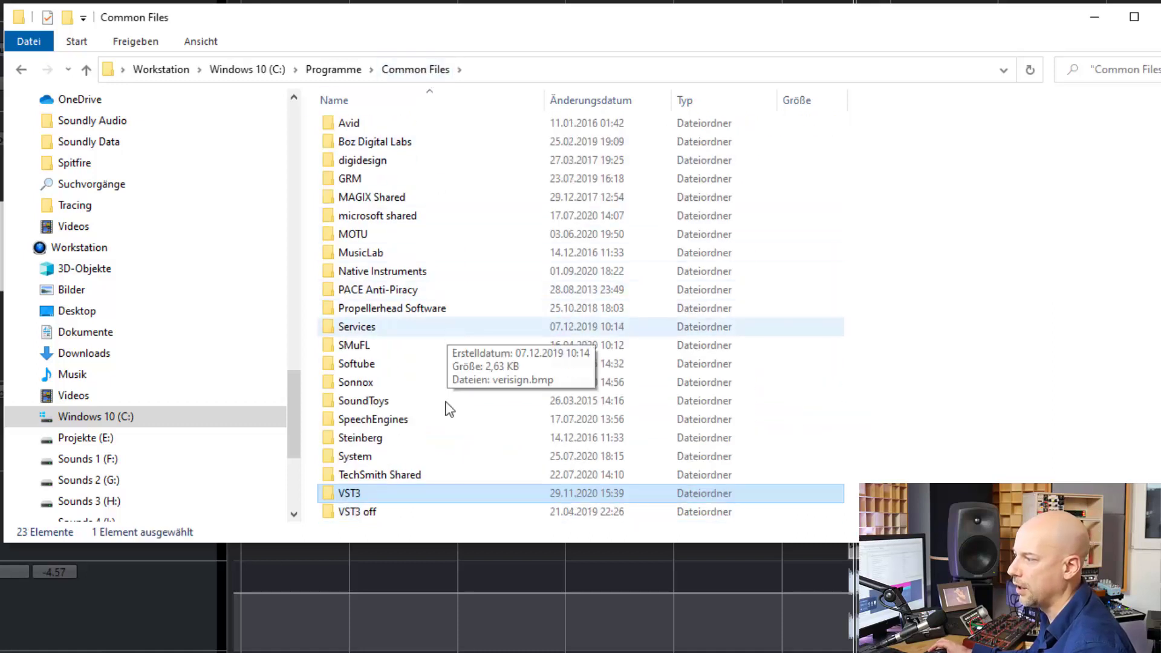
- Open VST3 off, then climb back through Common Files to C:\Programme
double_click(371, 514)
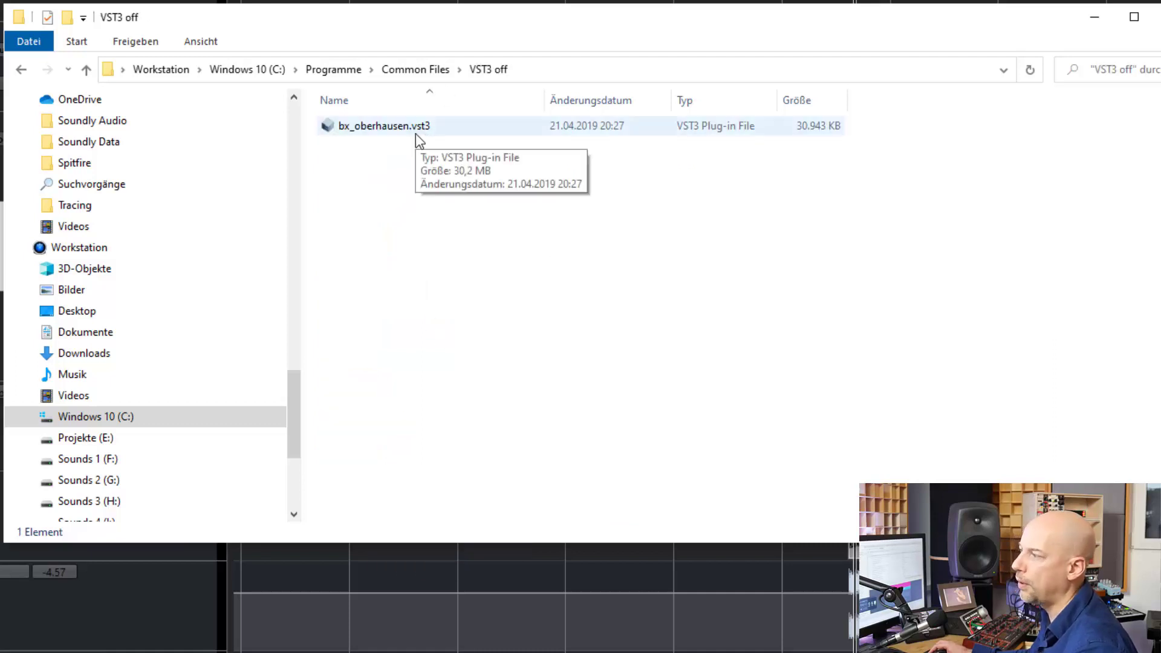
click(423, 70)
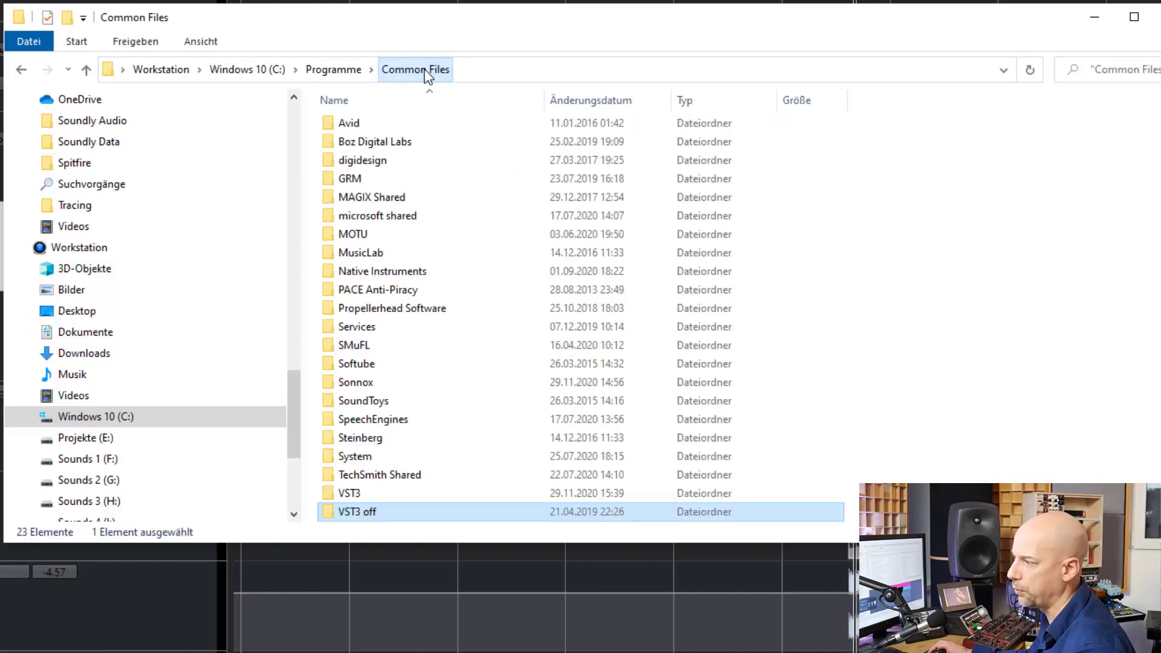
click(343, 73)
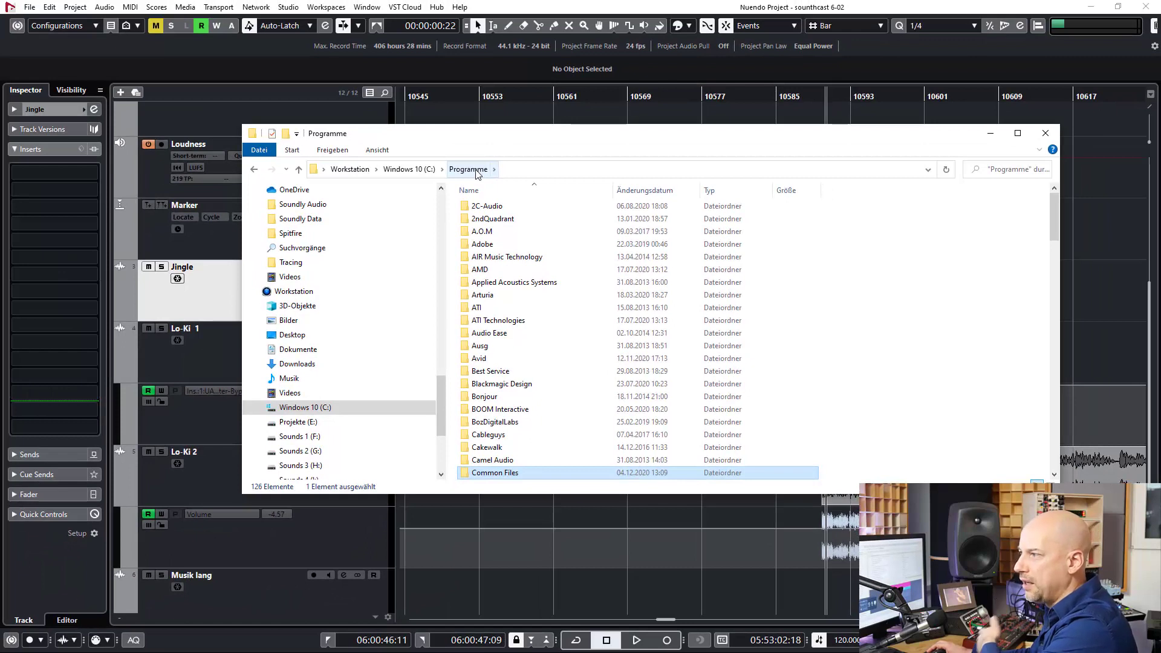
- Minimize Explorer and open Studio > VST Plug-in Manager with VST 2 path settings visible
click(517, 108)
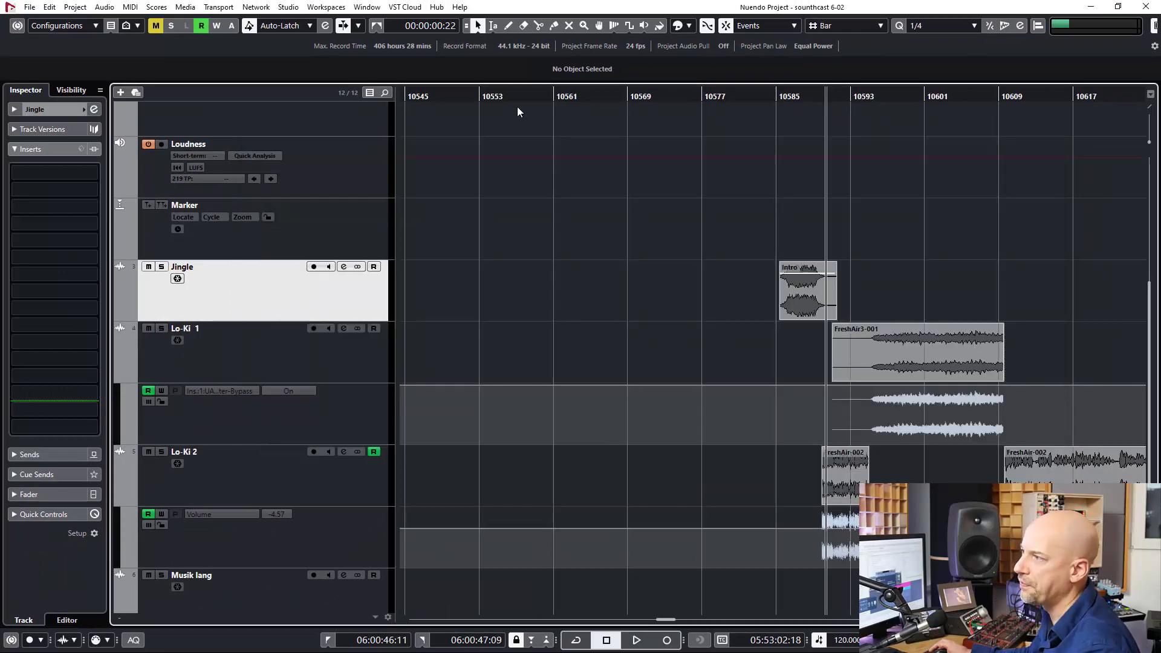
click(289, 7)
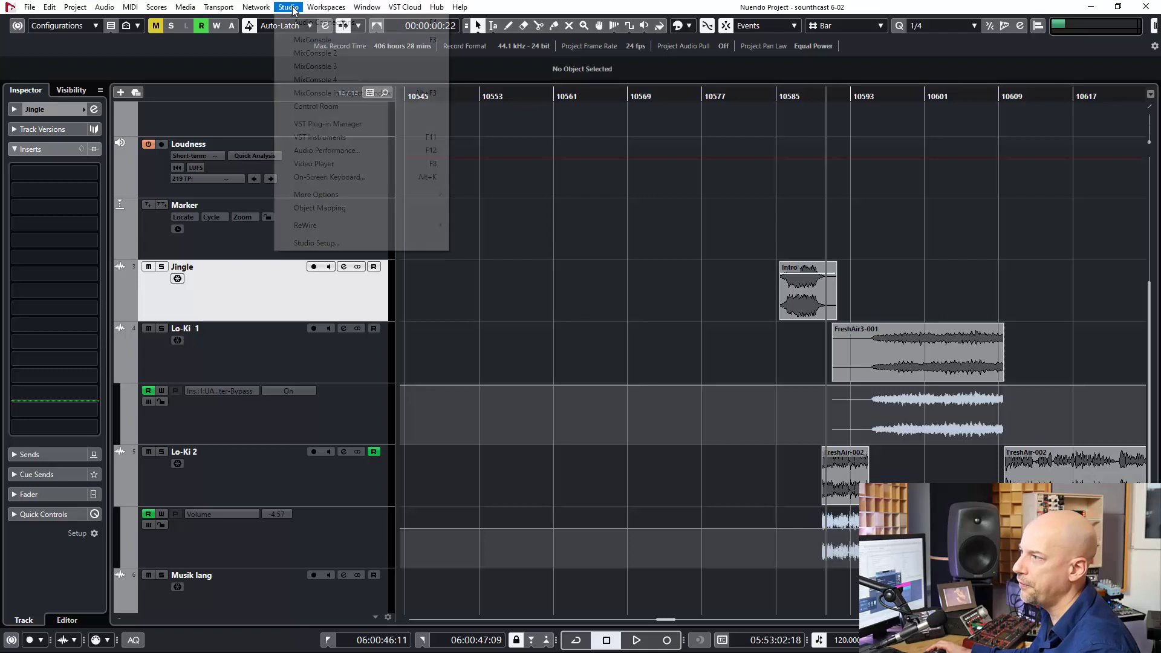
click(356, 125)
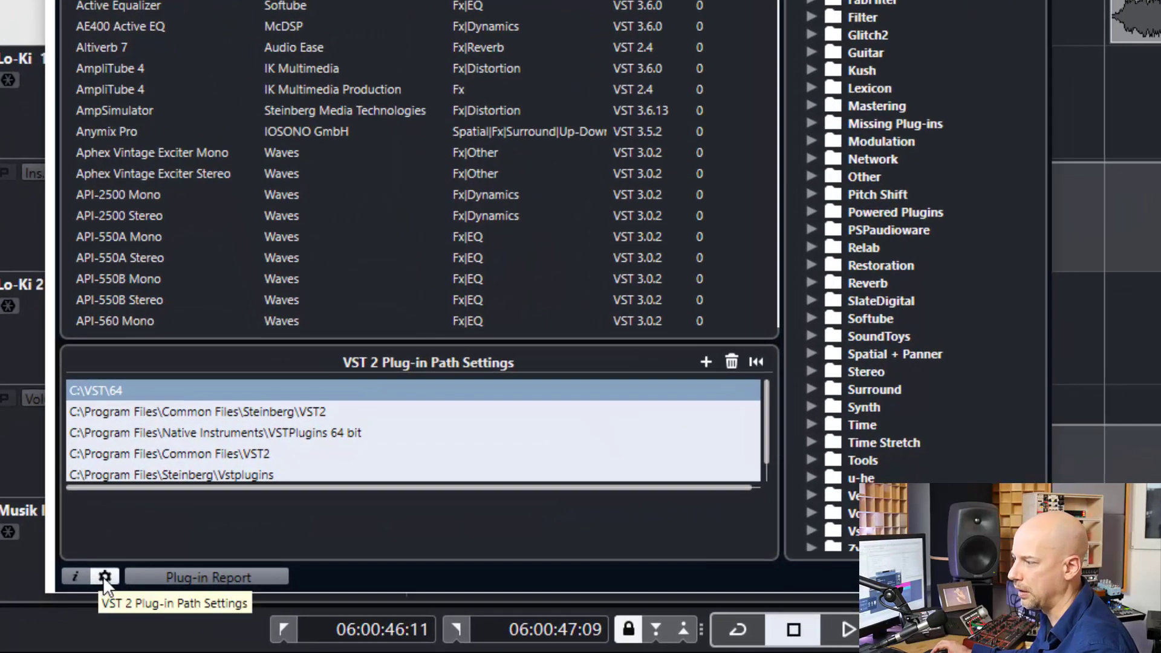
click(104, 576)
click(104, 577)
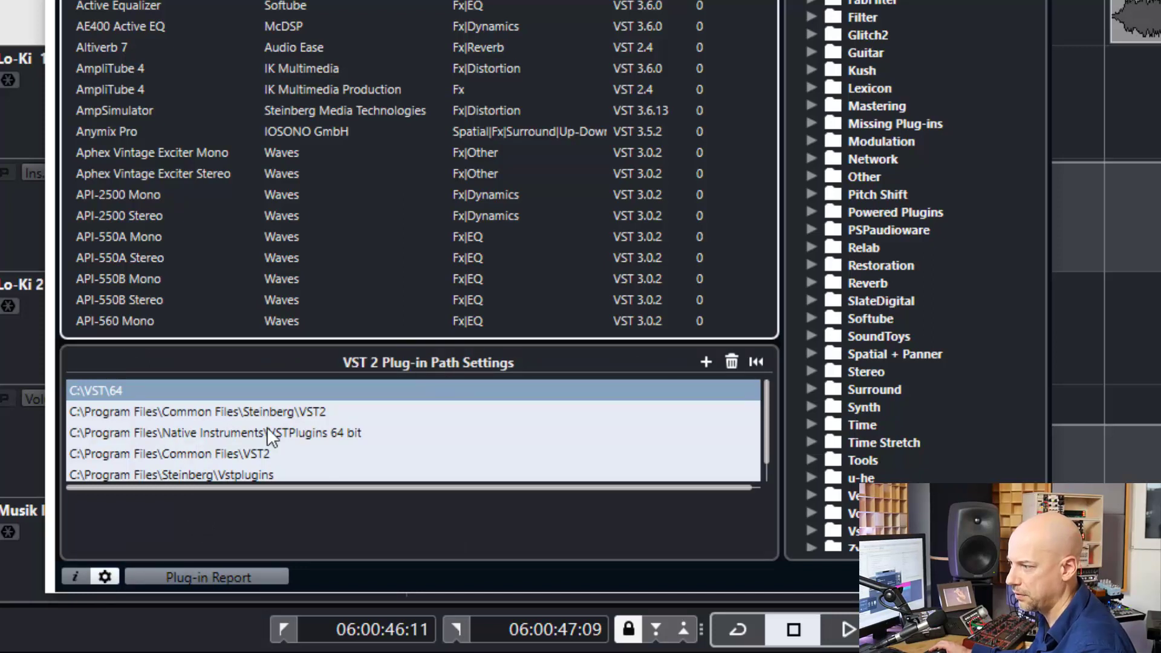
scroll(199, 435, down, 1)
scroll(237, 463, up, 1)
scroll(237, 437, down, 1)
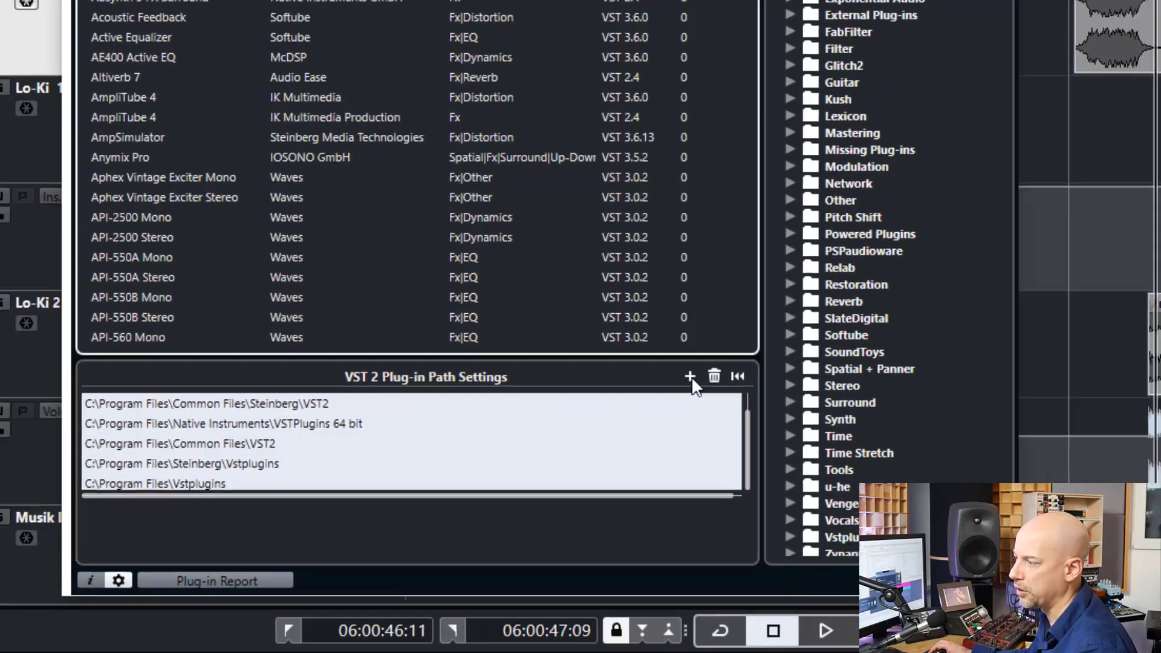
- Start adding a VST 2 folder, cancel the picker, and check the C:\VST\64 path entry
click(702, 364)
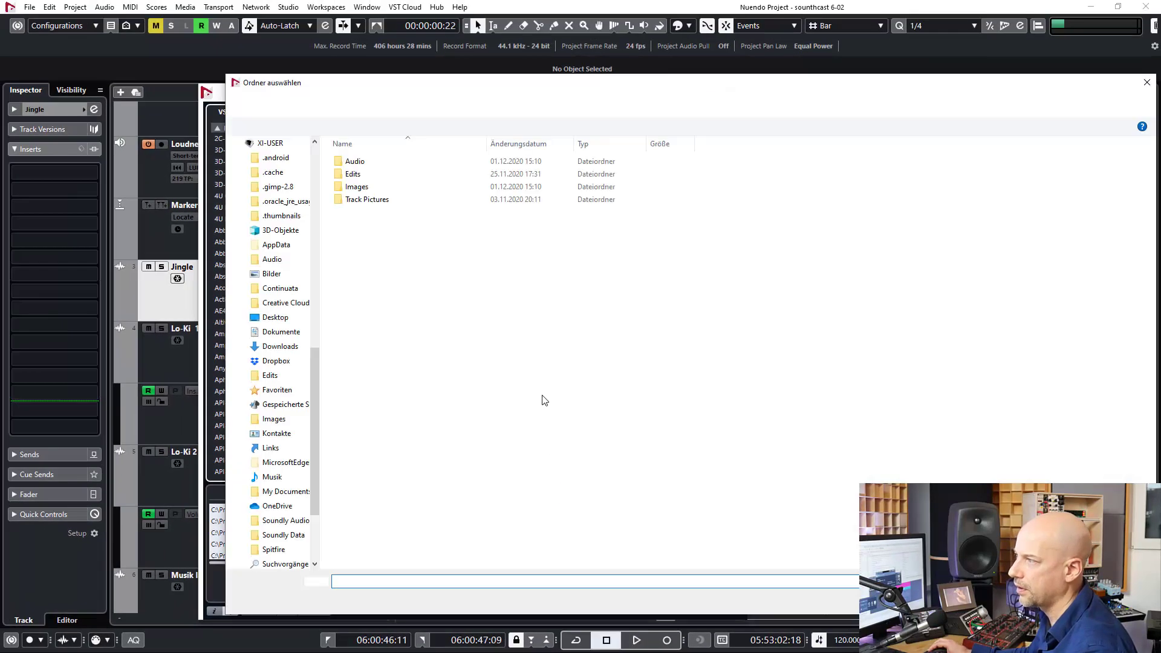
drag(535, 84, 413, 75)
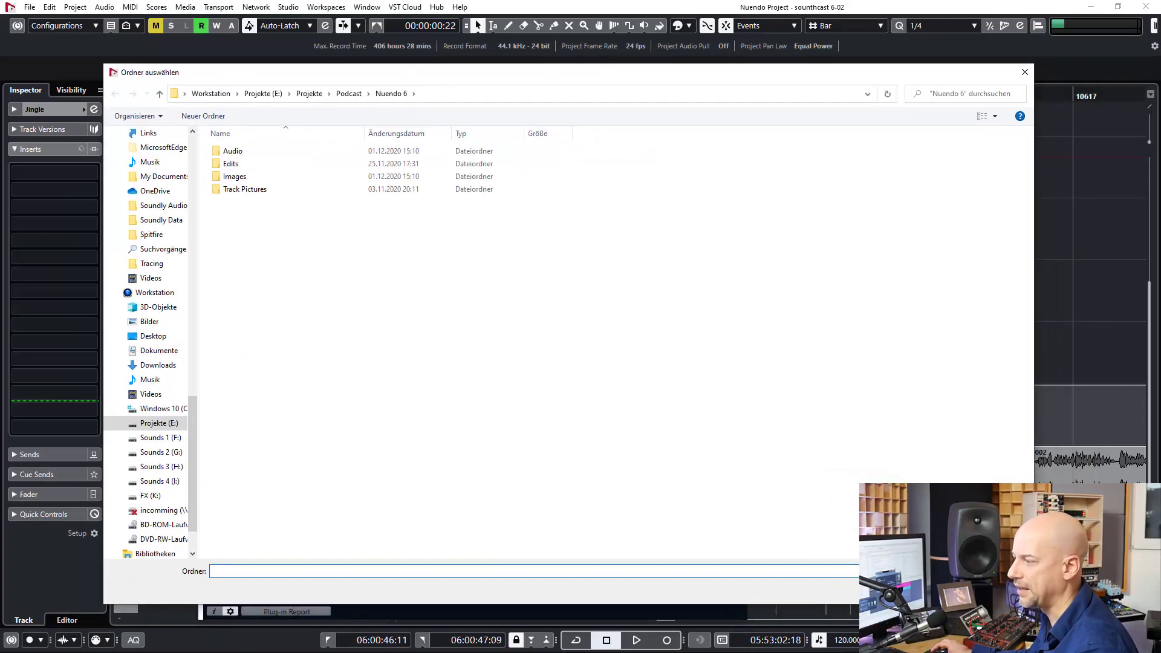
key(Escape)
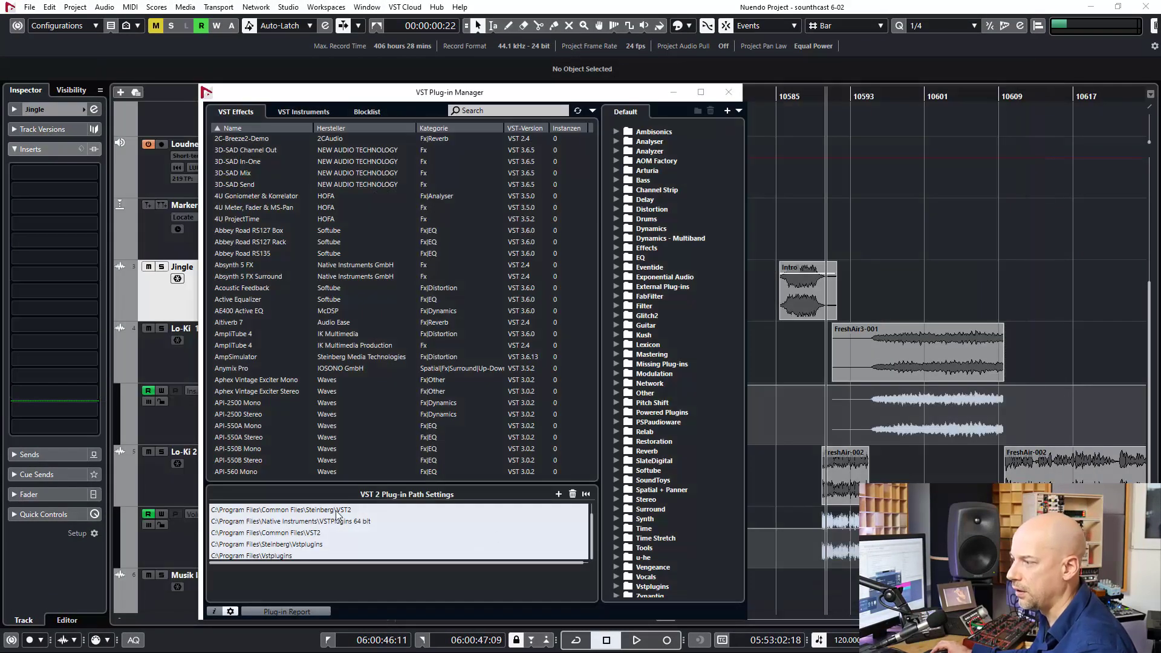
click(308, 533)
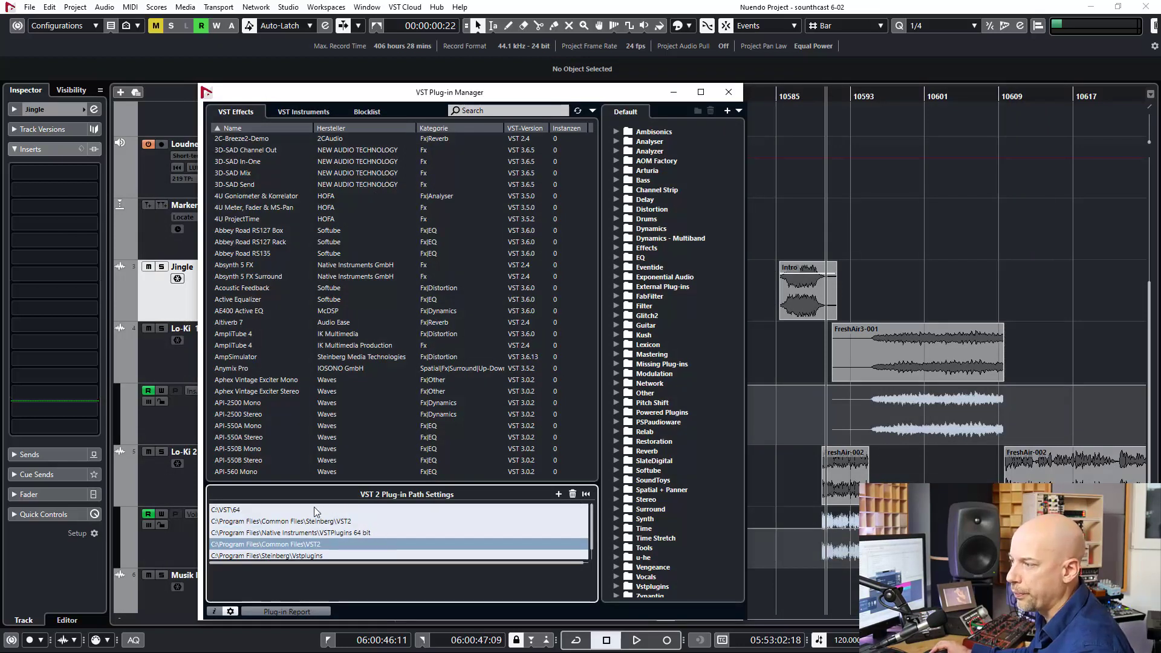
click(314, 511)
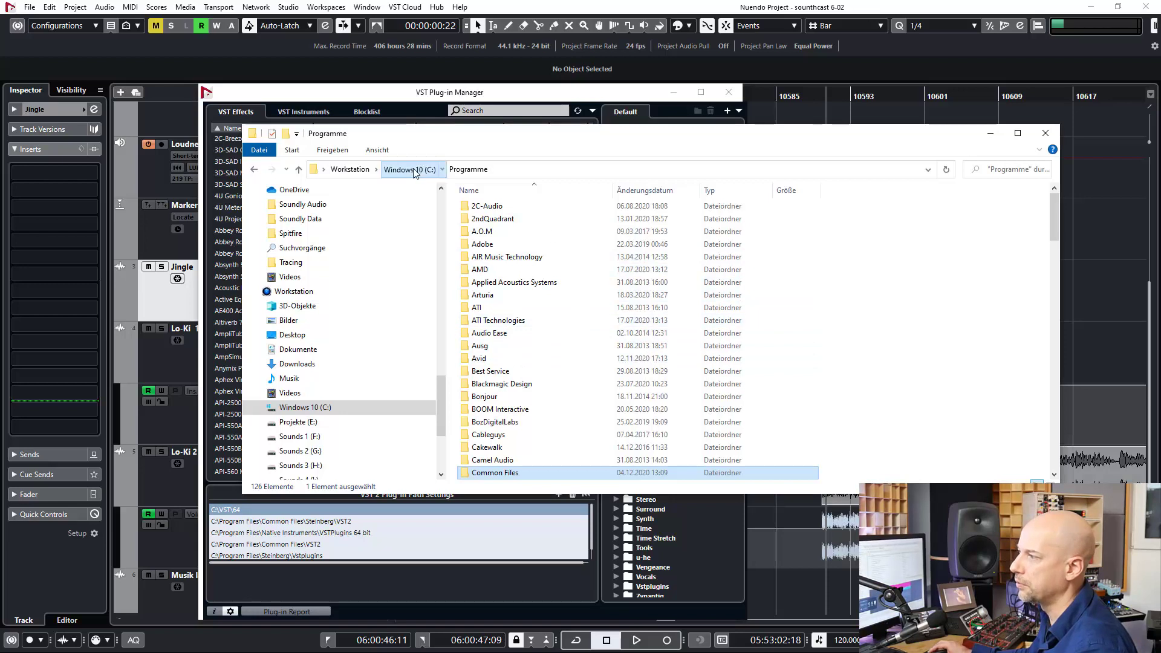
- Open C:\VST and look over its 32, 32 off, 64 and 64 off folders
click(409, 168)
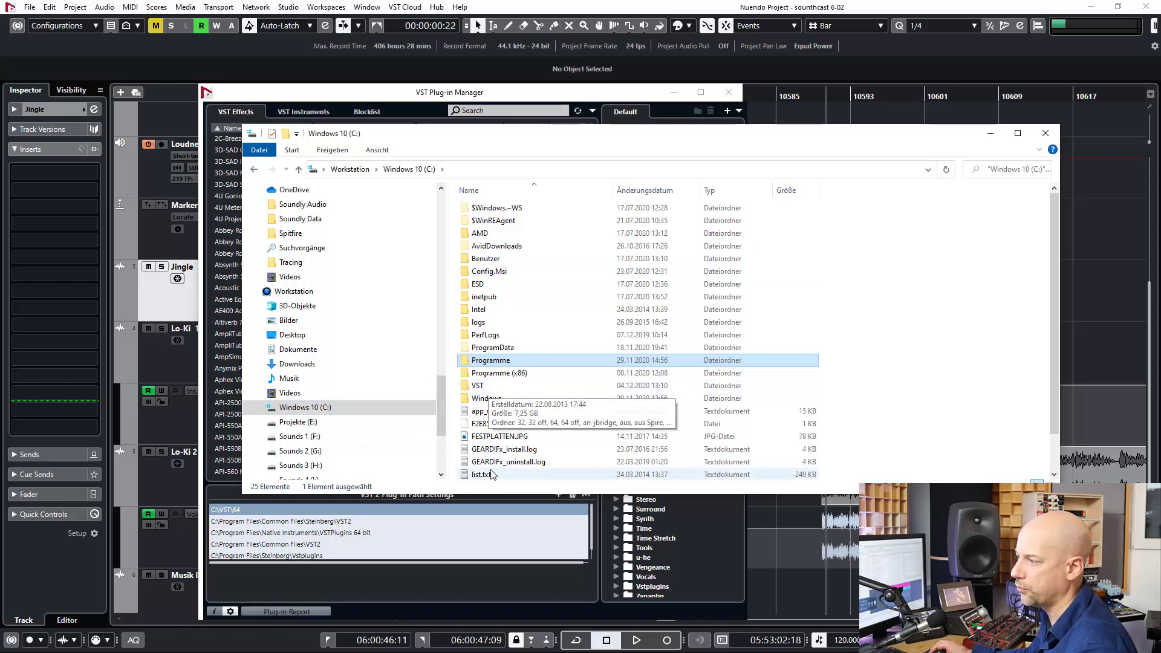
double_click(493, 387)
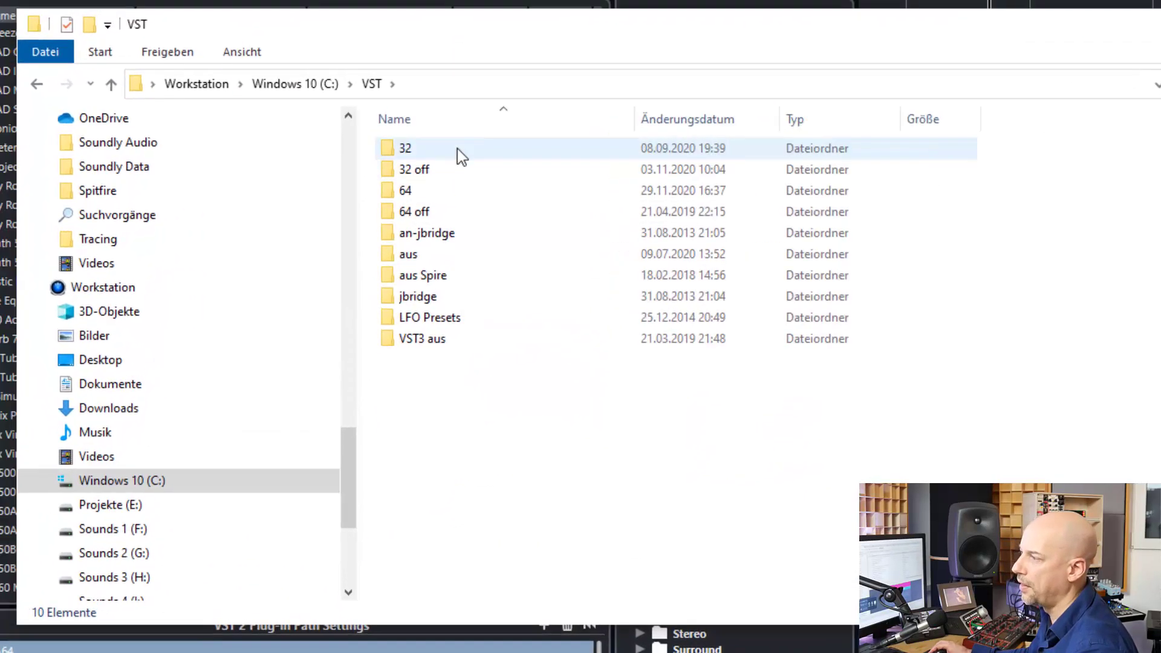
click(448, 149)
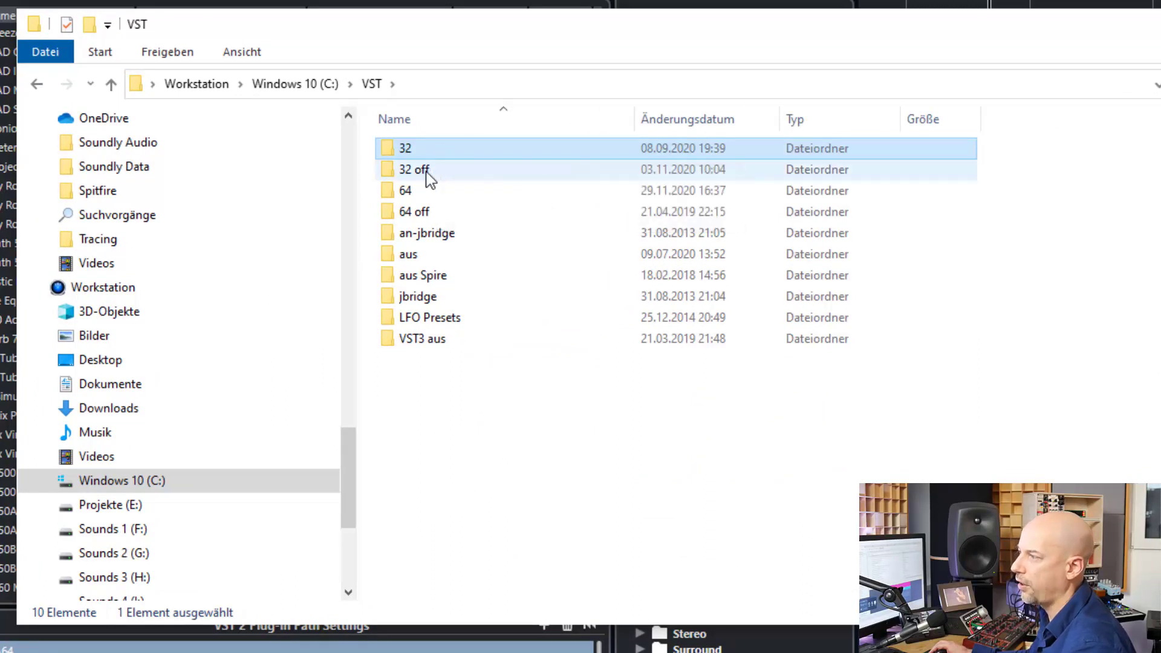
click(427, 171)
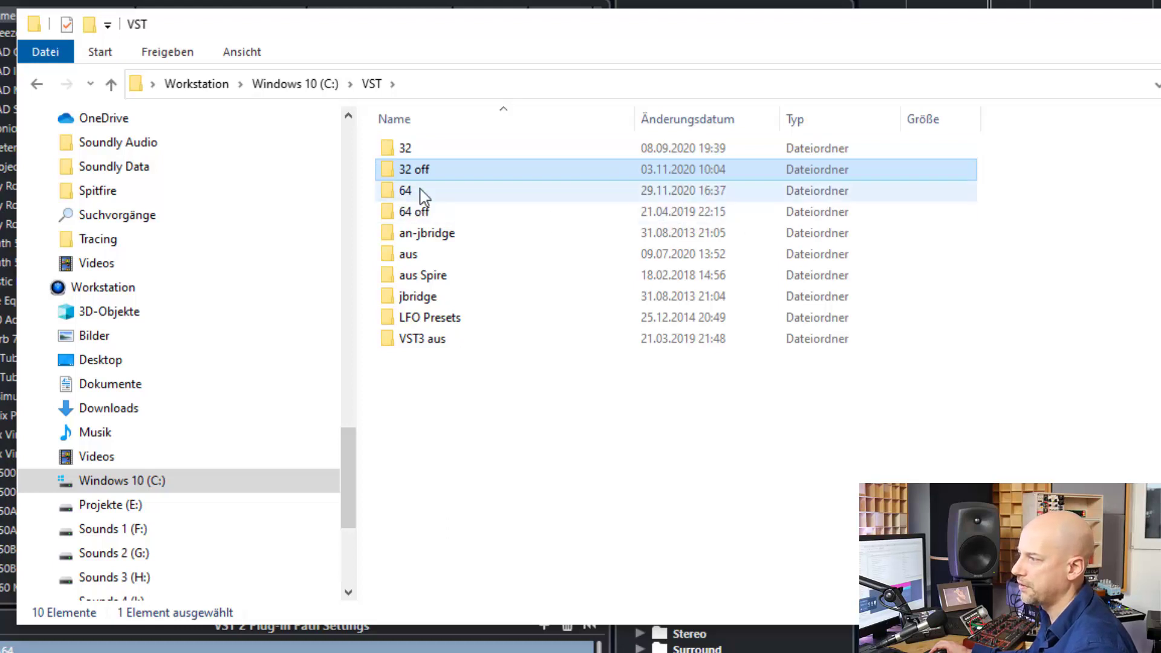
click(421, 189)
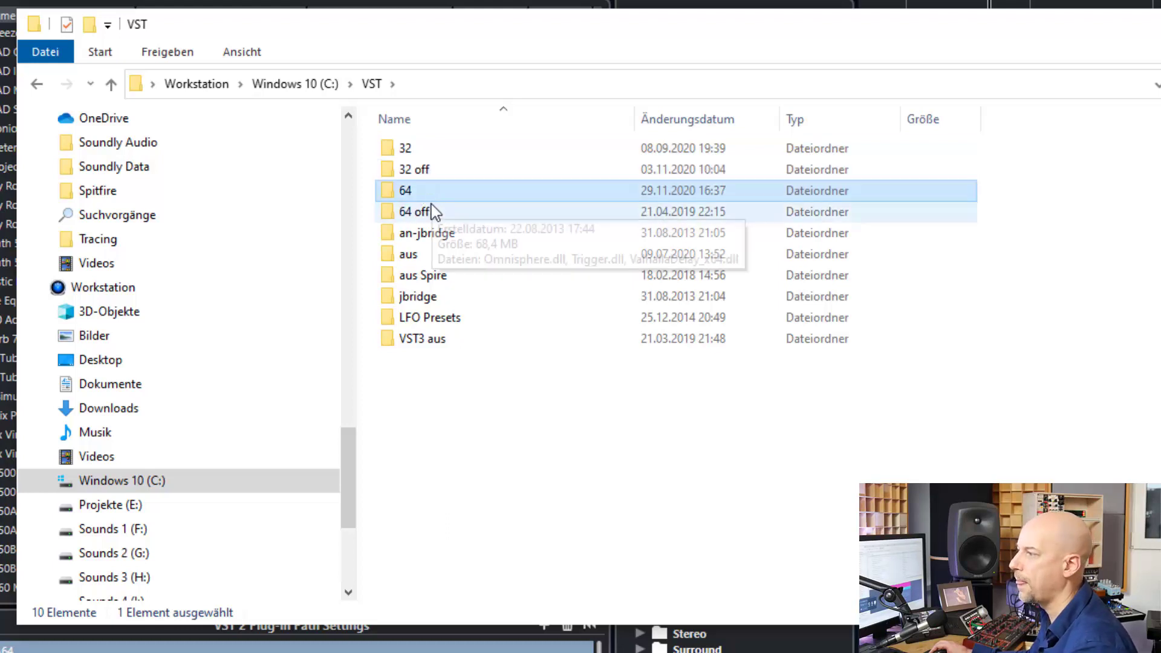
click(430, 213)
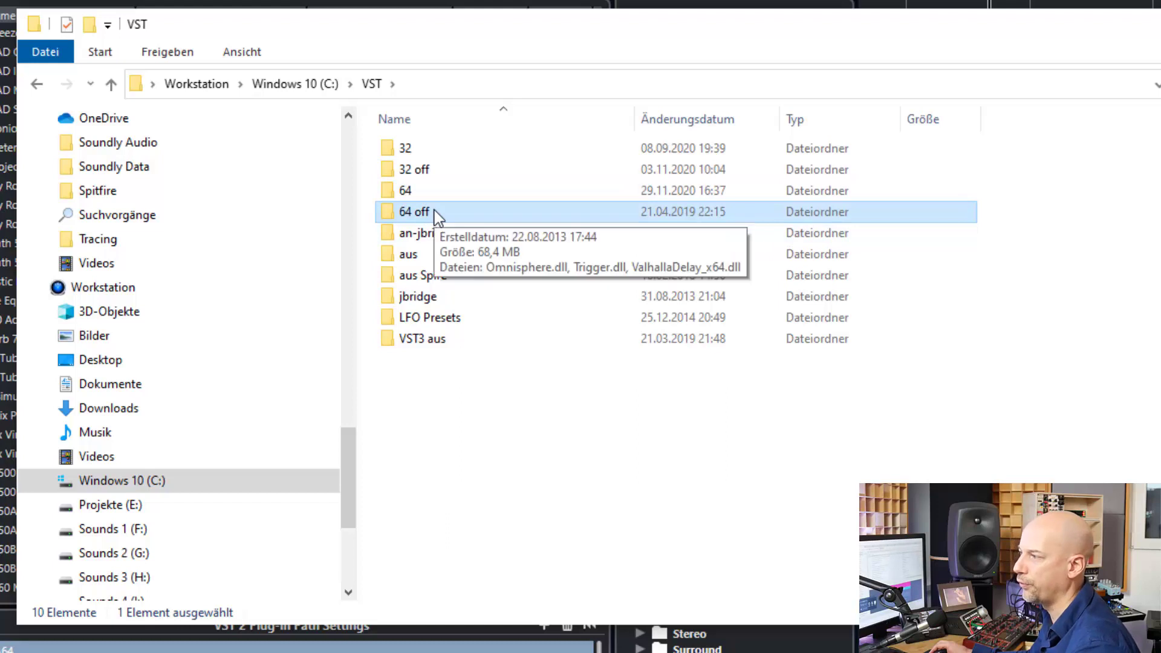
drag(451, 34, 484, 38)
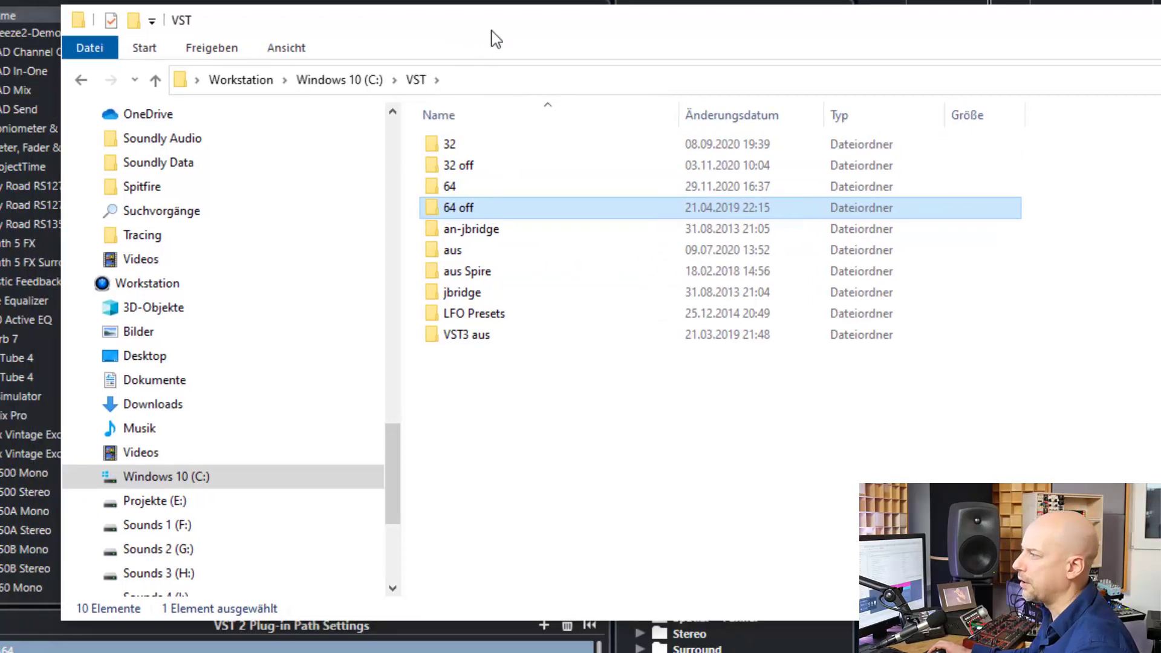
mouse_move(449, 150)
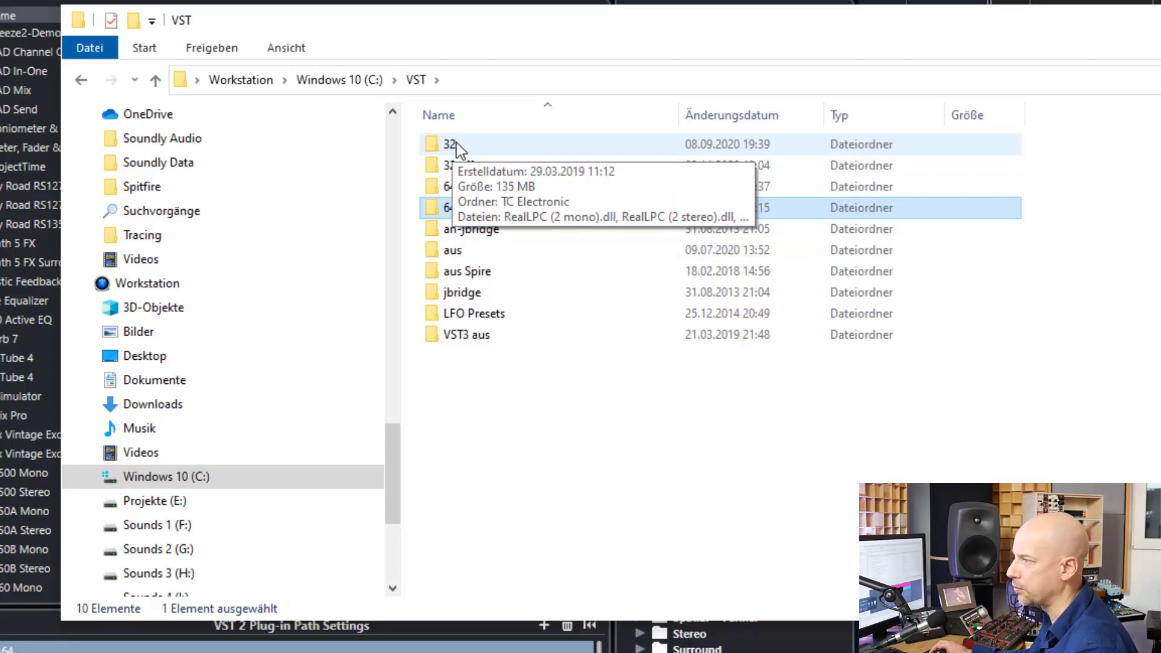
click(461, 147)
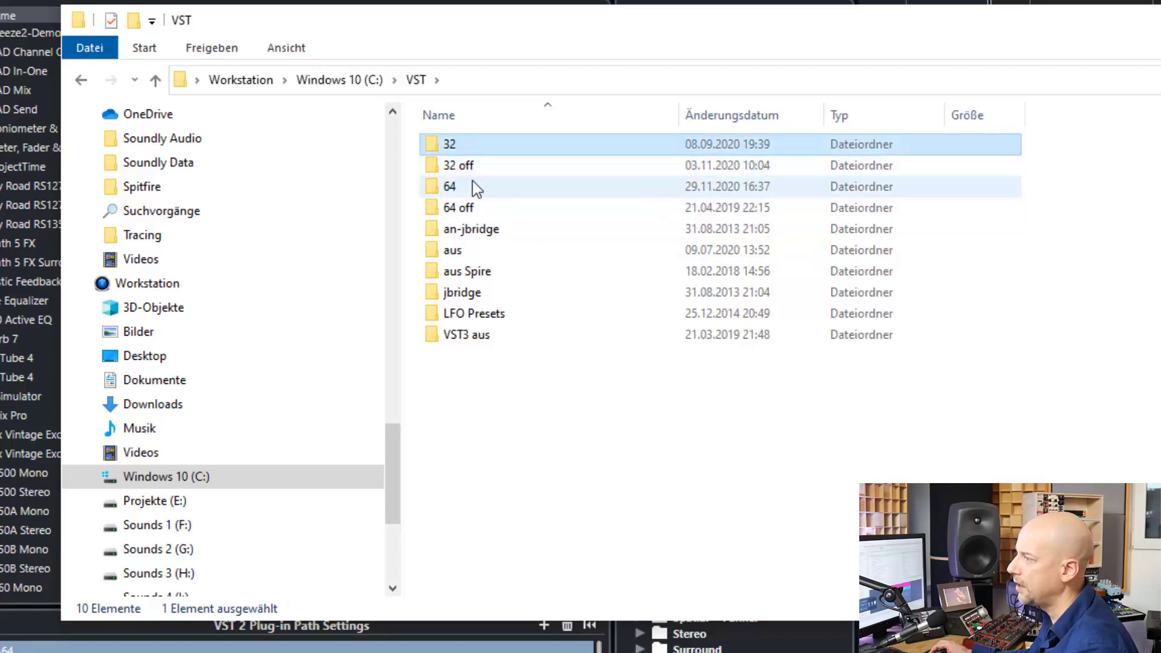
click(467, 191)
click(467, 215)
click(472, 192)
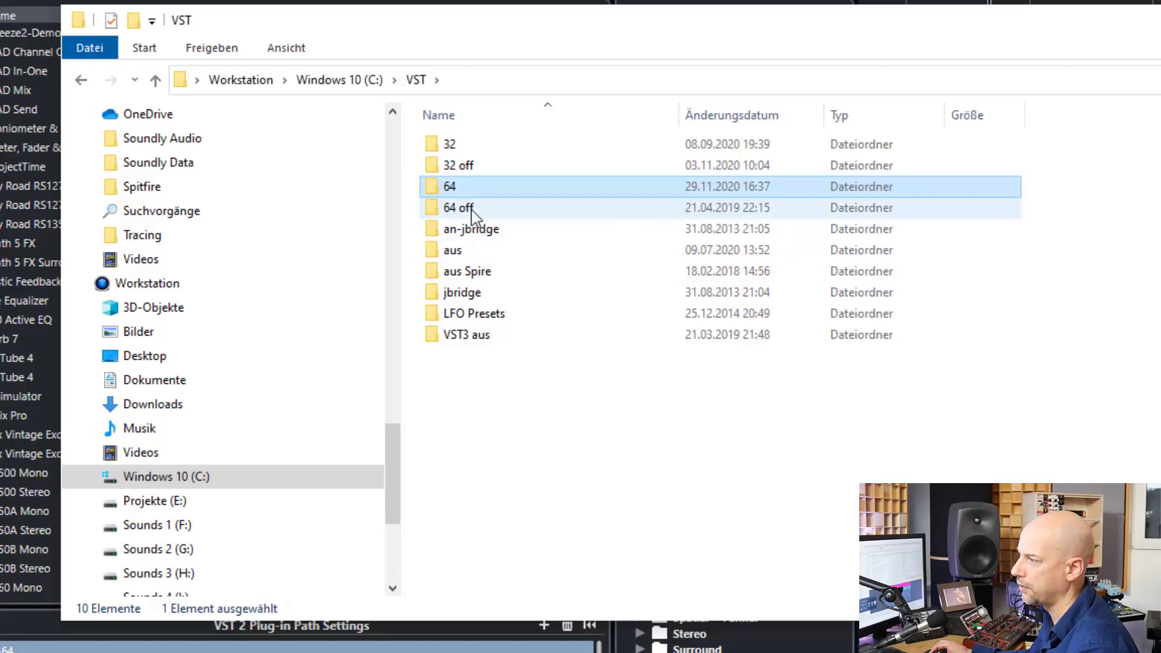
mouse_move(473, 211)
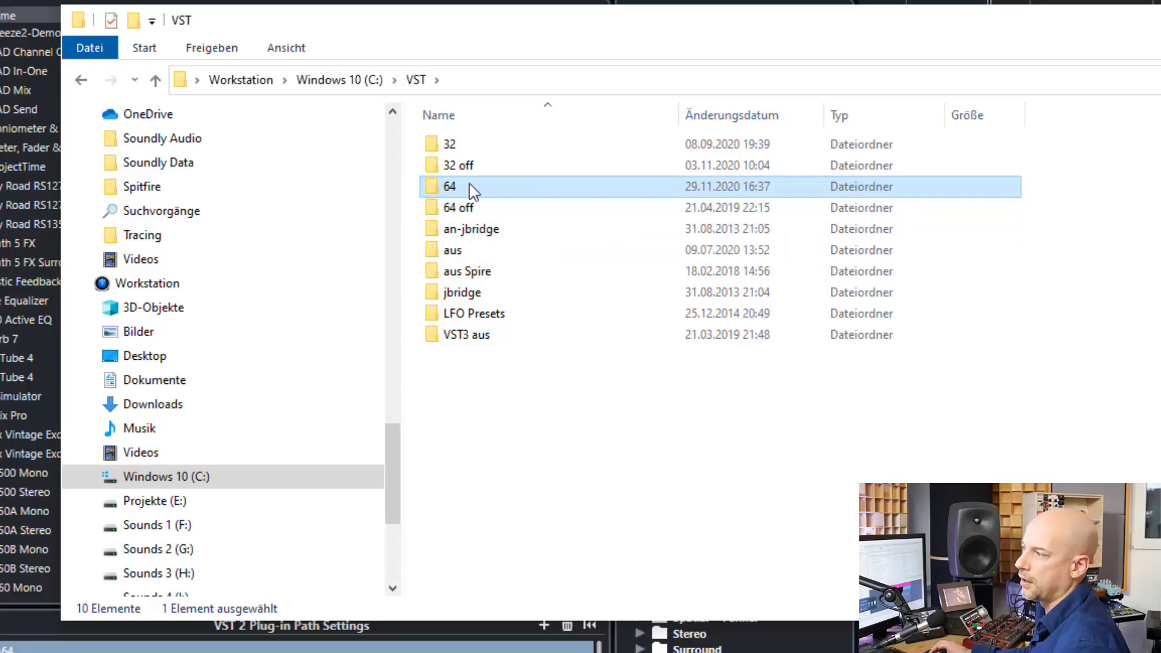
mouse_move(466, 191)
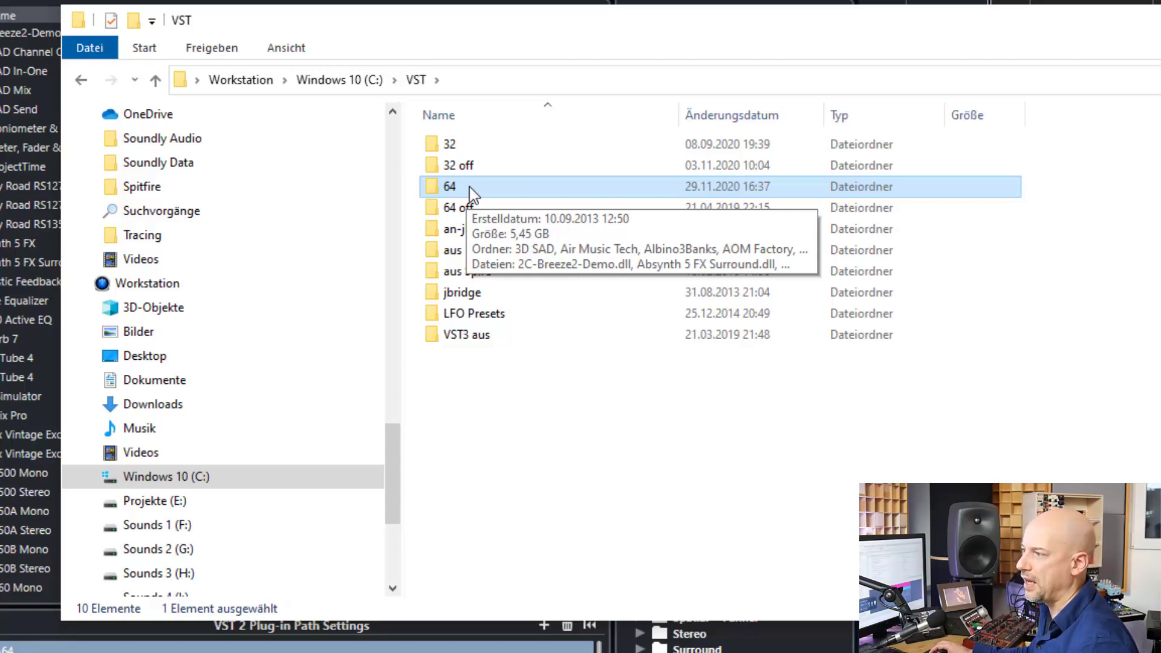
double_click(466, 187)
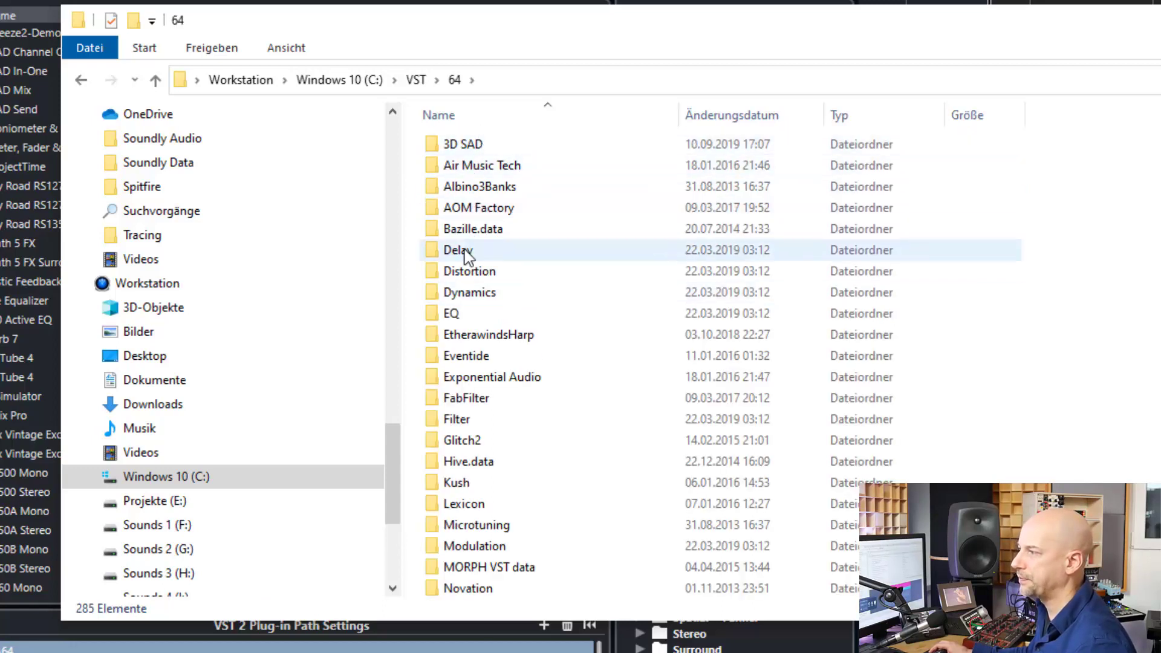
scroll(565, 493, down, 15)
scroll(562, 485, down, 10)
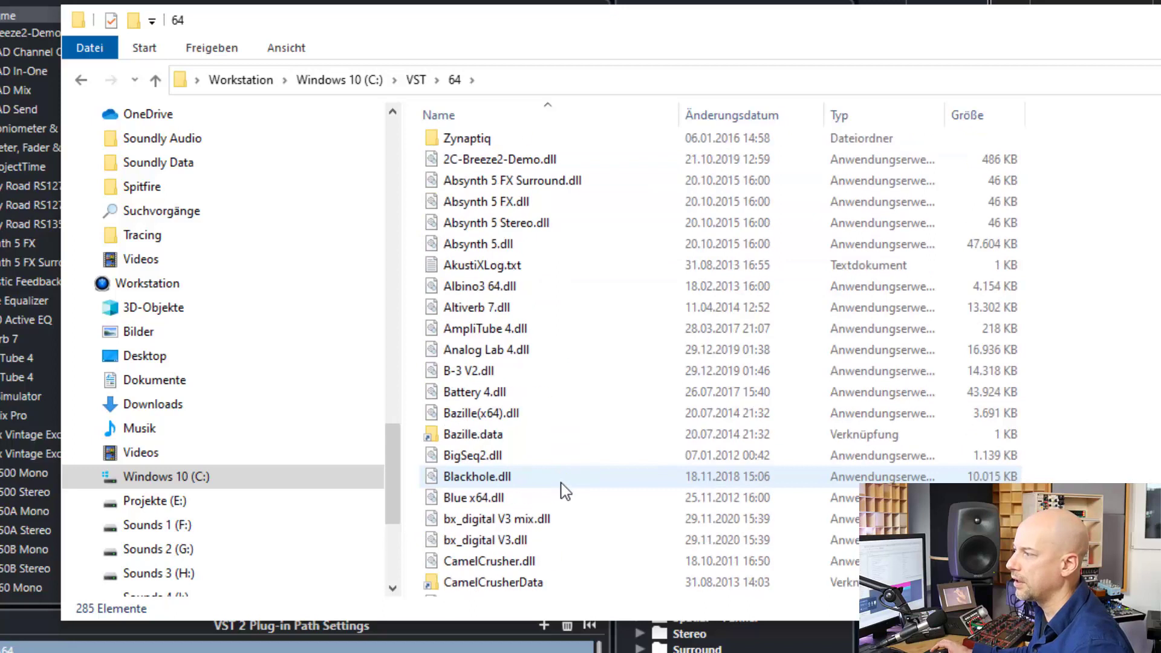
click(416, 79)
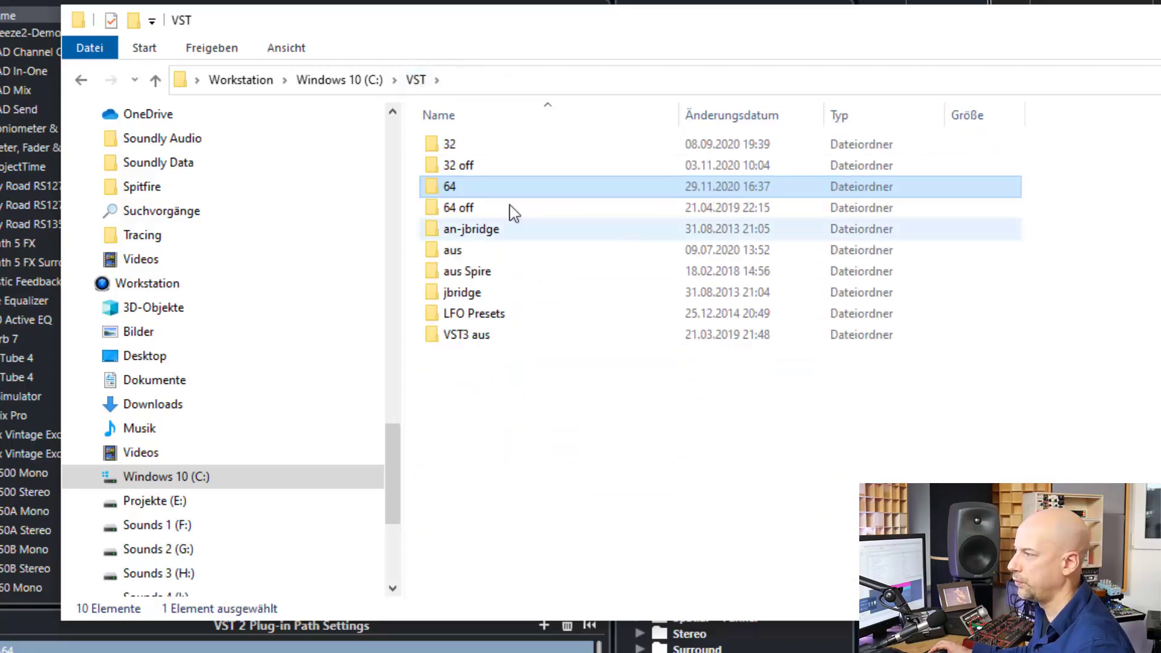
click(482, 208)
double_click(474, 209)
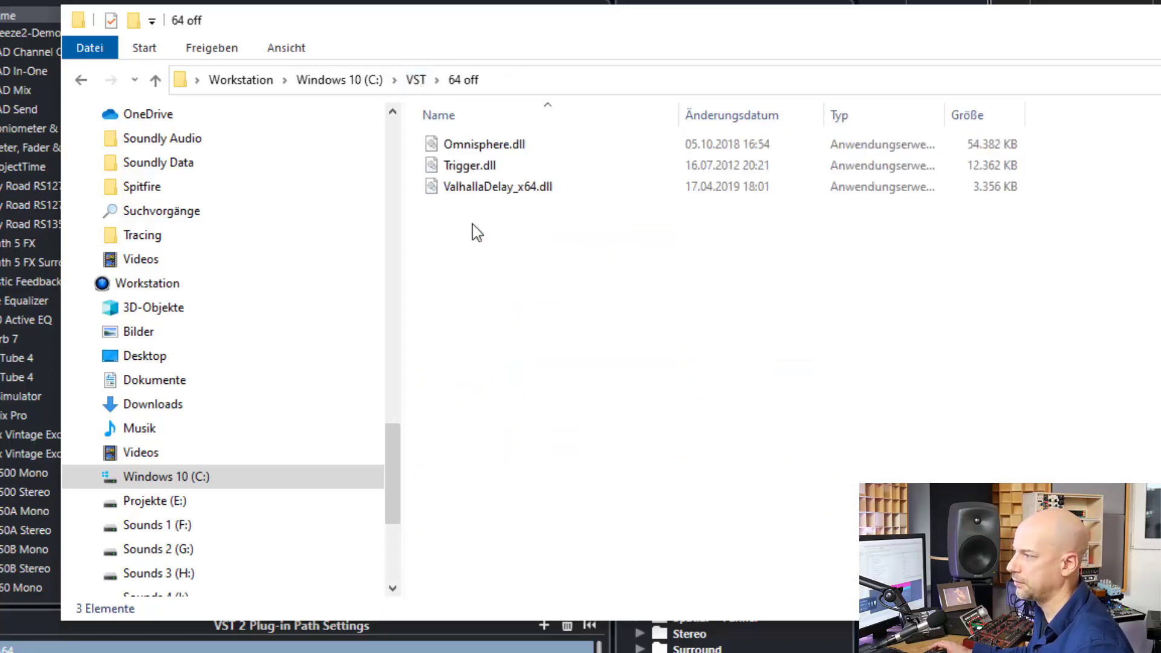
click(416, 80)
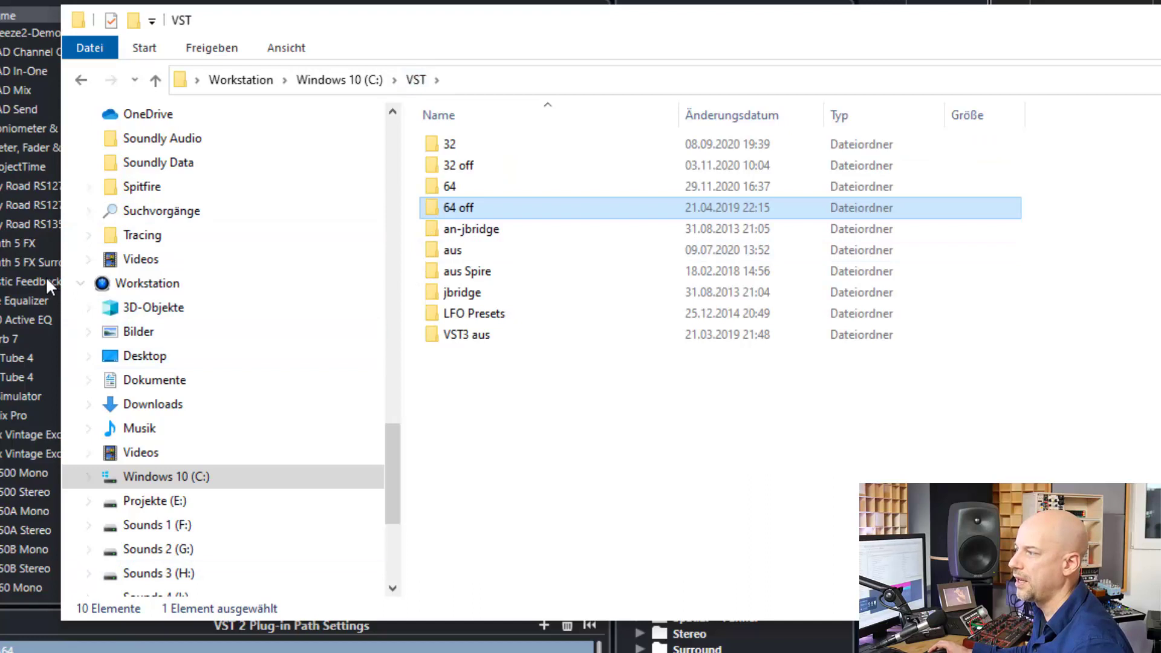
mouse_move(433, 209)
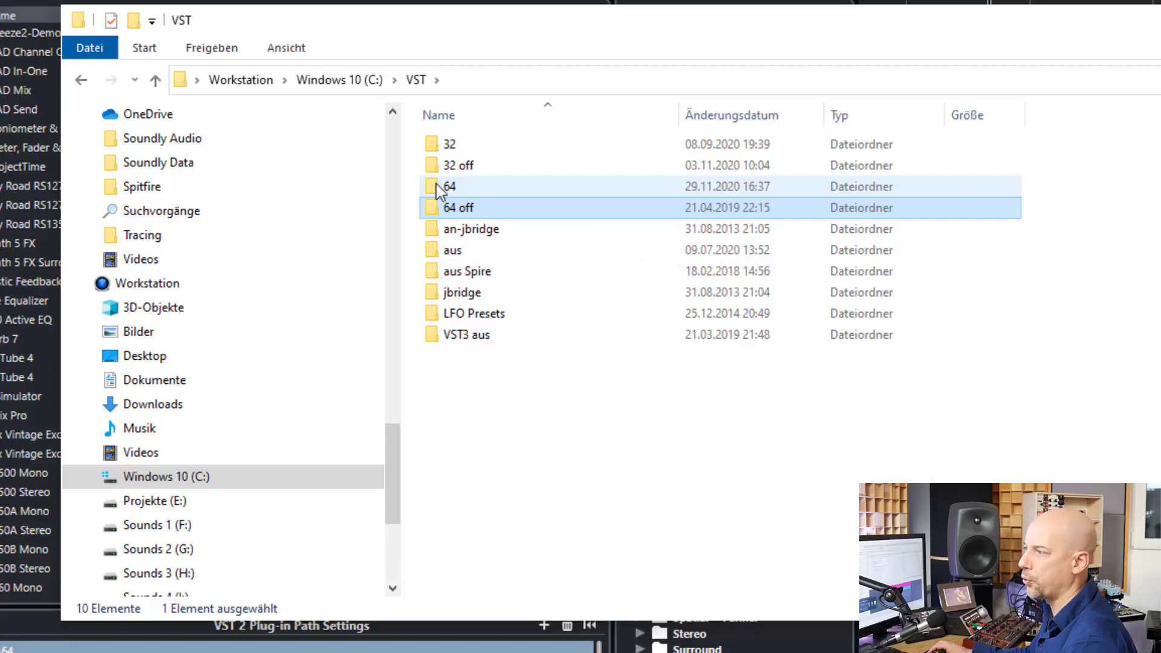
click(436, 186)
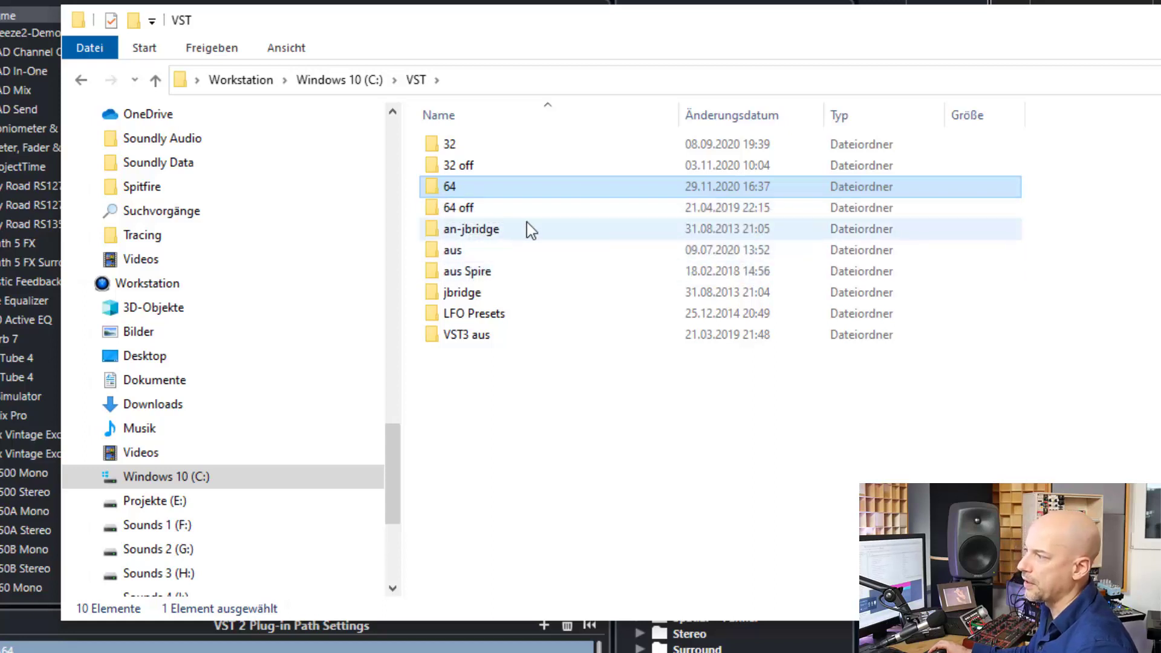
click(478, 233)
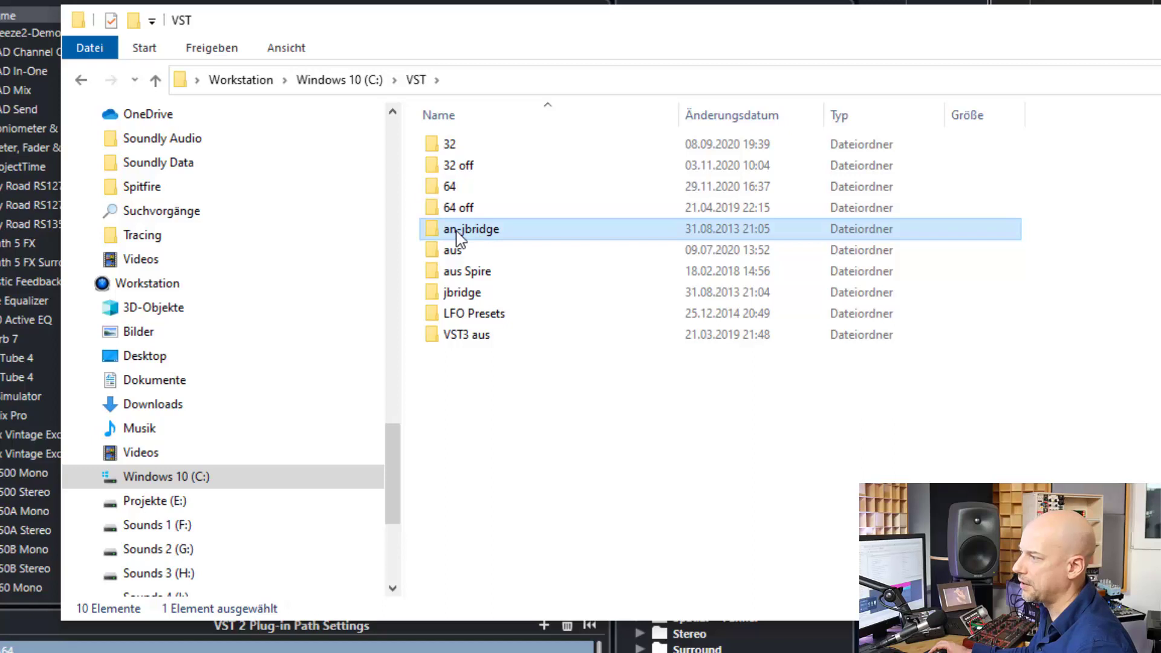
- Rename the an-jbridge folder in C:\VST to to-jbridge
click(466, 231)
click(449, 229)
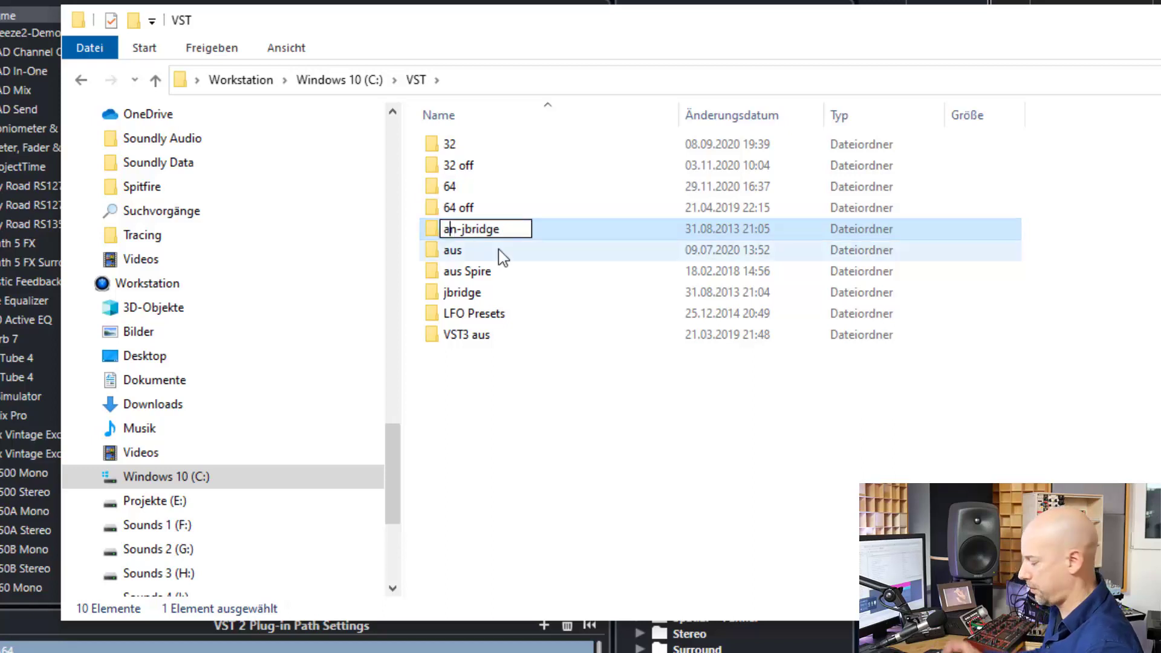
key(BackSpace)
key(BackSpace)
text(to)
key(Return)
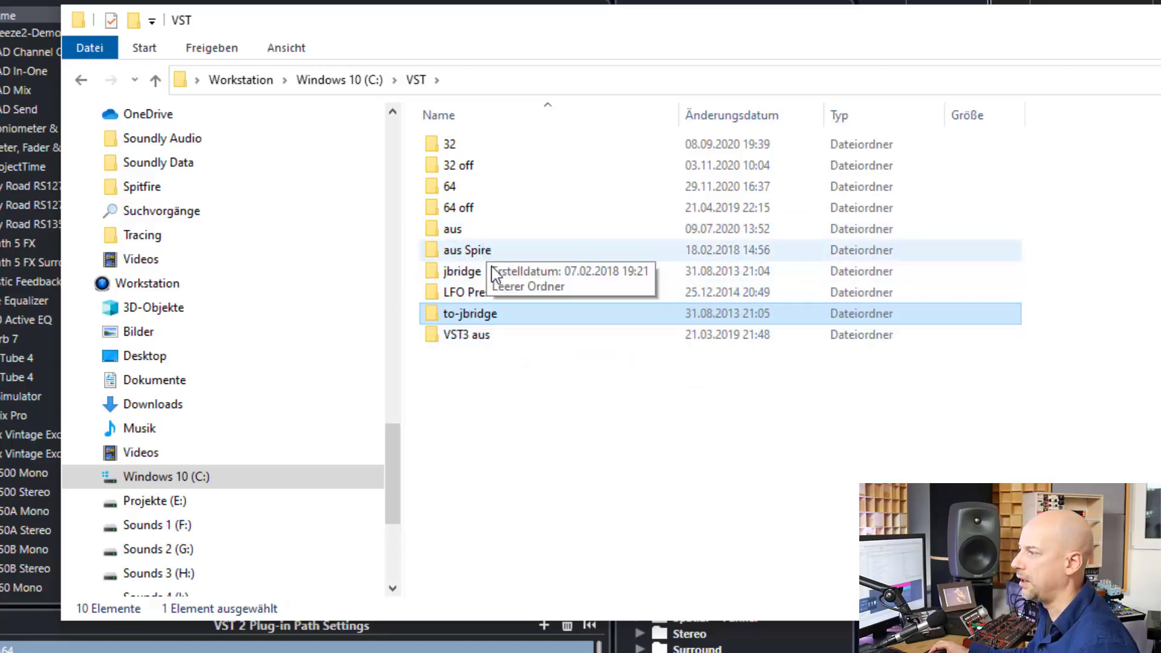
double_click(476, 322)
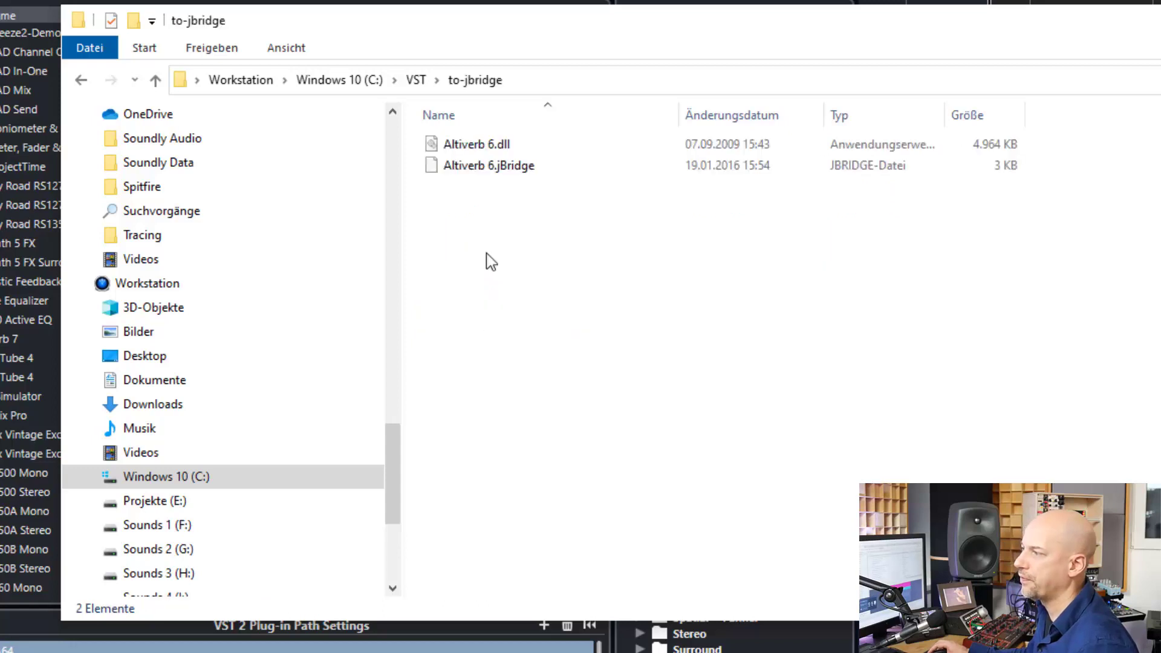
click(487, 142)
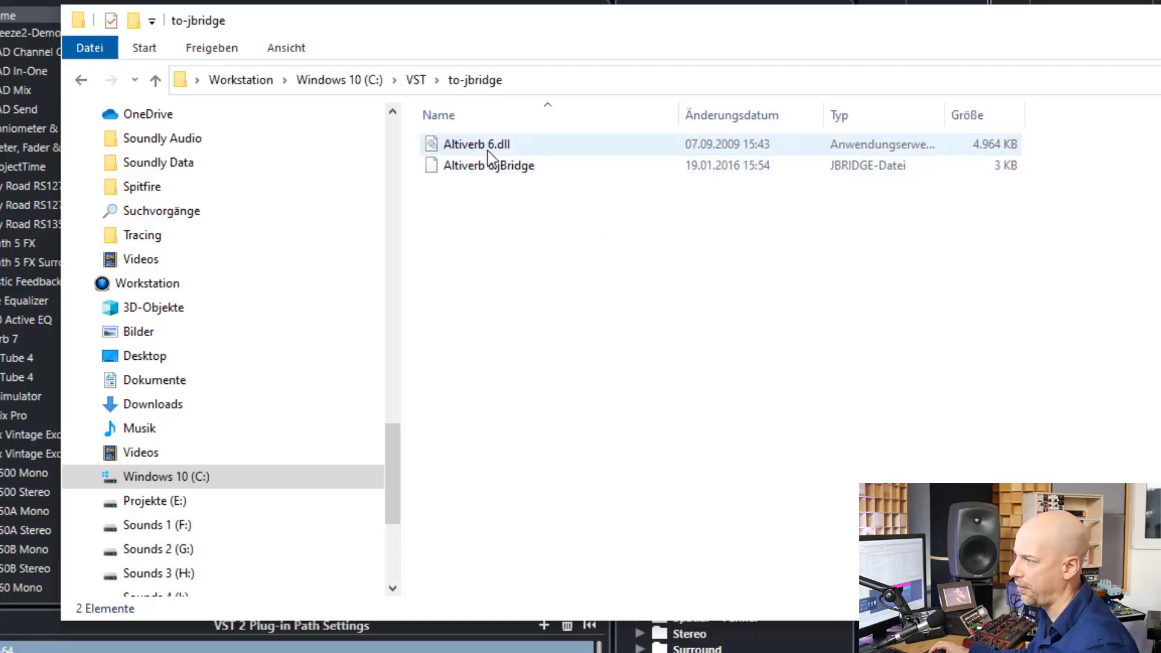
mouse_move(488, 150)
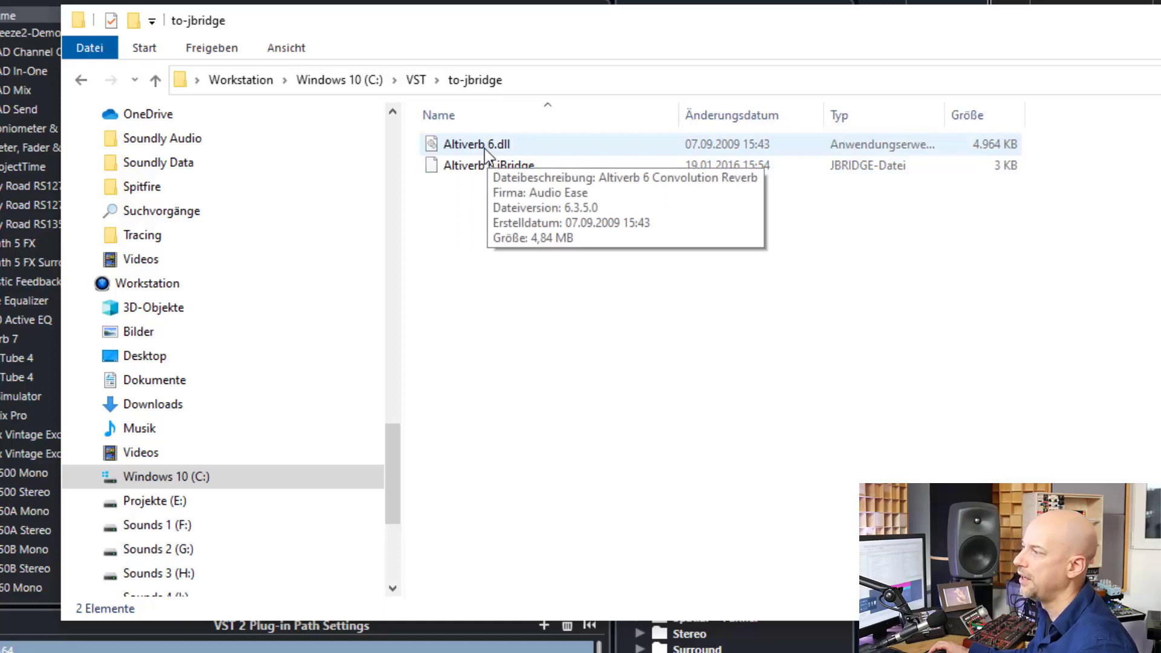
click(484, 151)
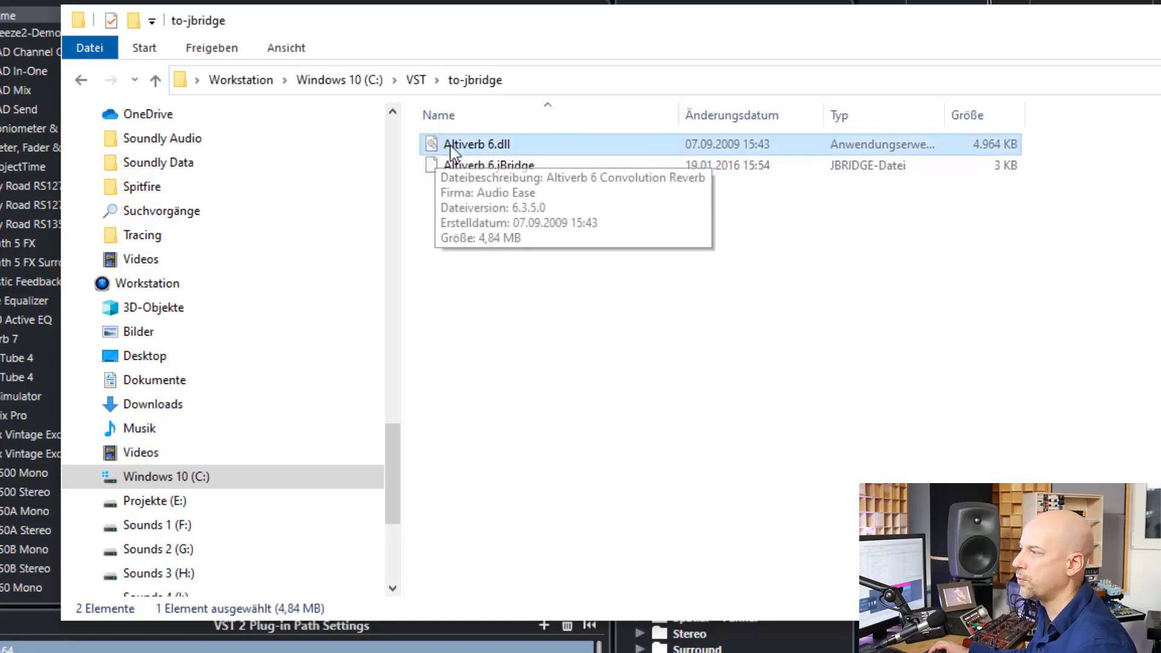
click(417, 82)
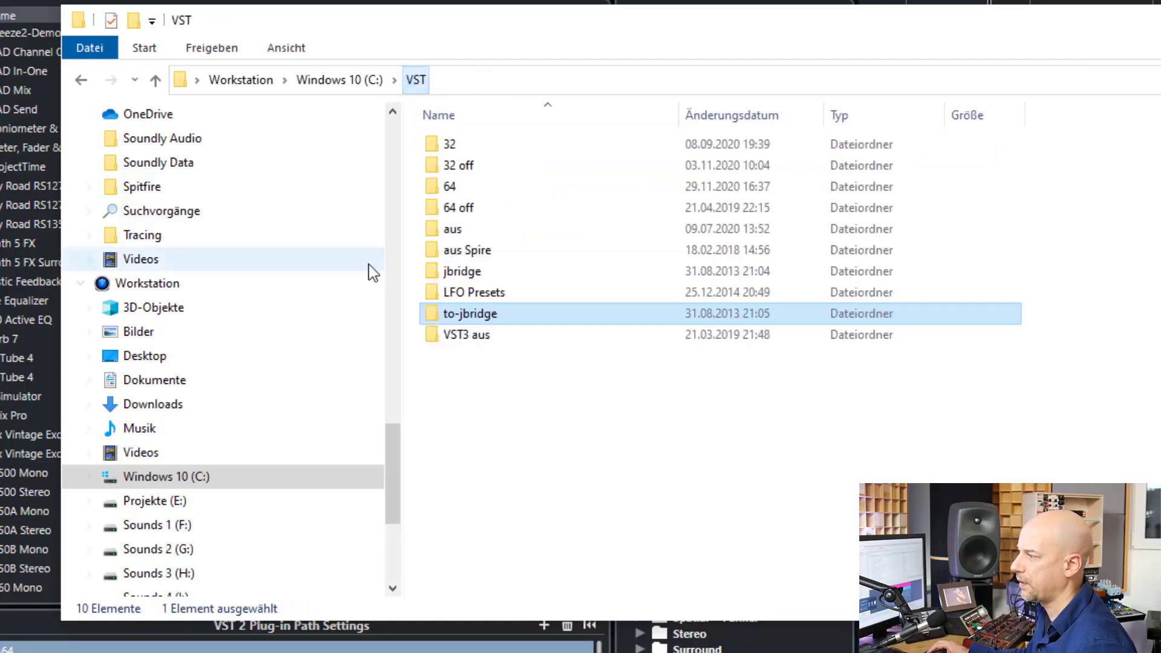
double_click(435, 275)
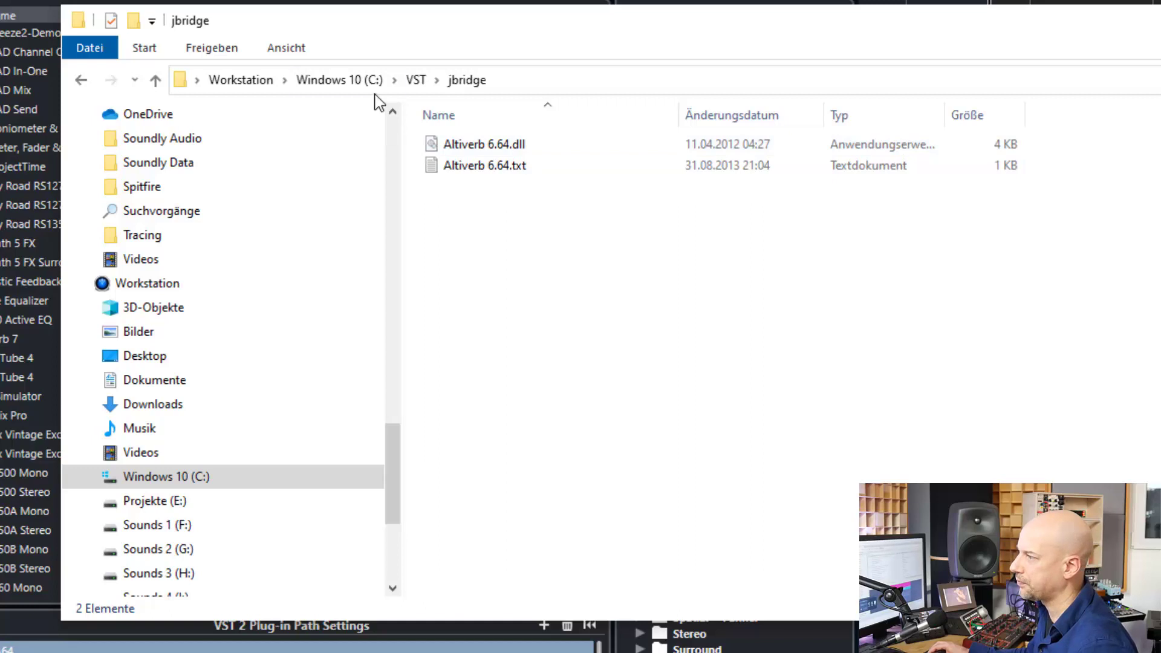
click(416, 79)
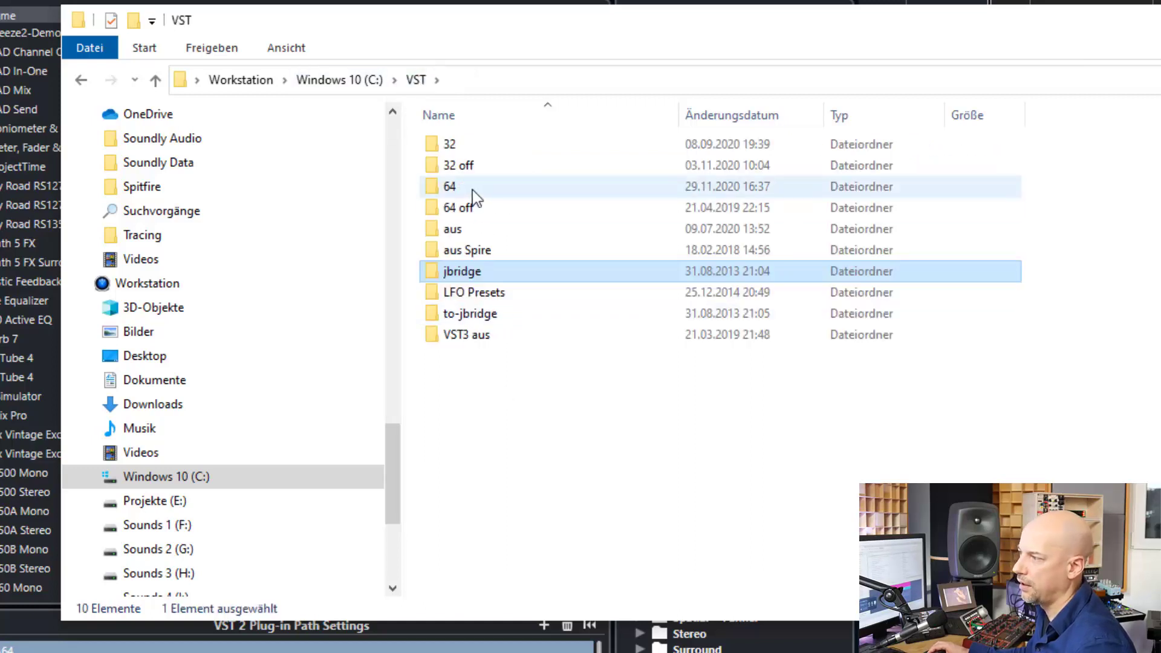
mouse_move(475, 197)
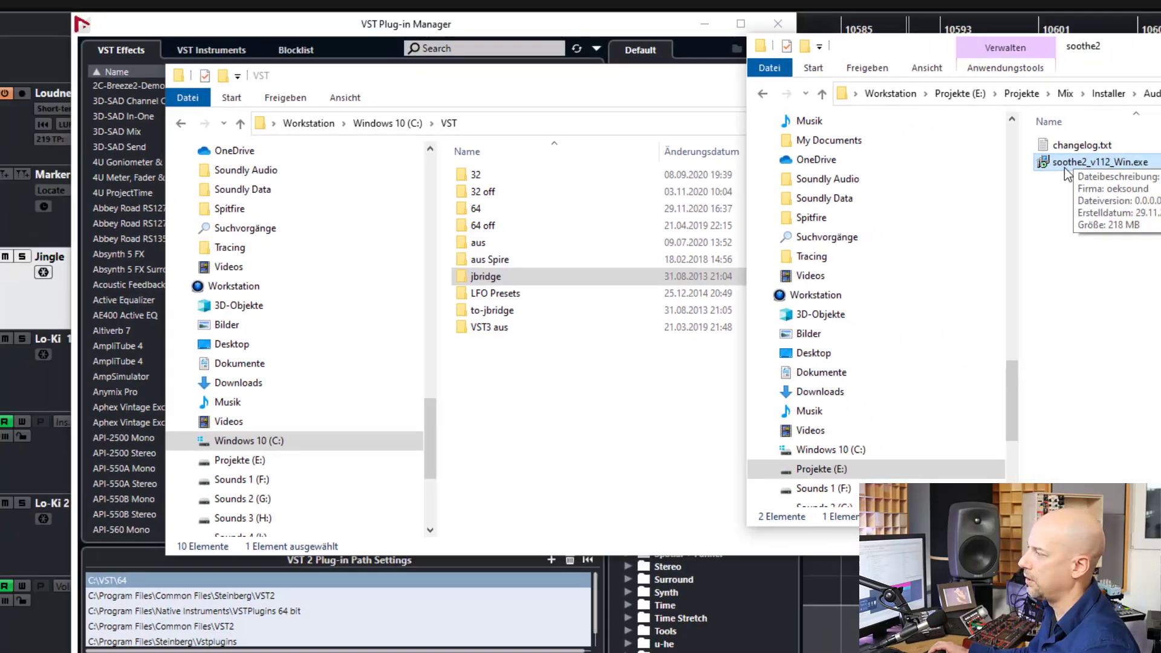
- Launch the soothe2 installer, accept the licence, and advance past component selection to the VST3 folder page
double_click(944, 197)
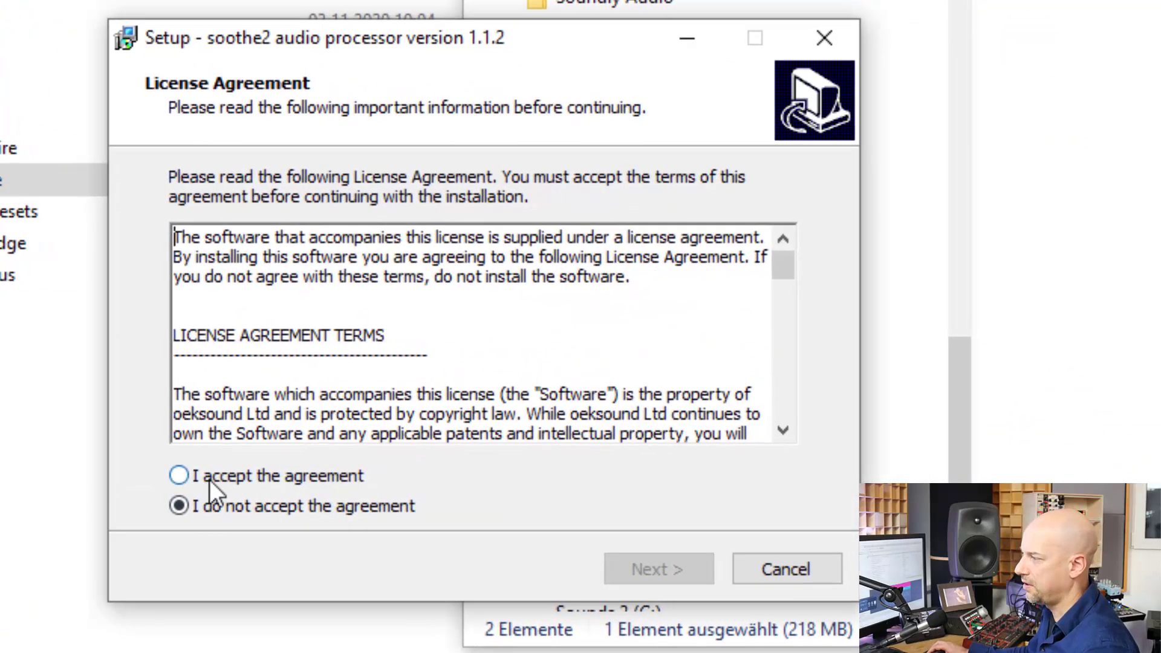
click(270, 458)
click(681, 538)
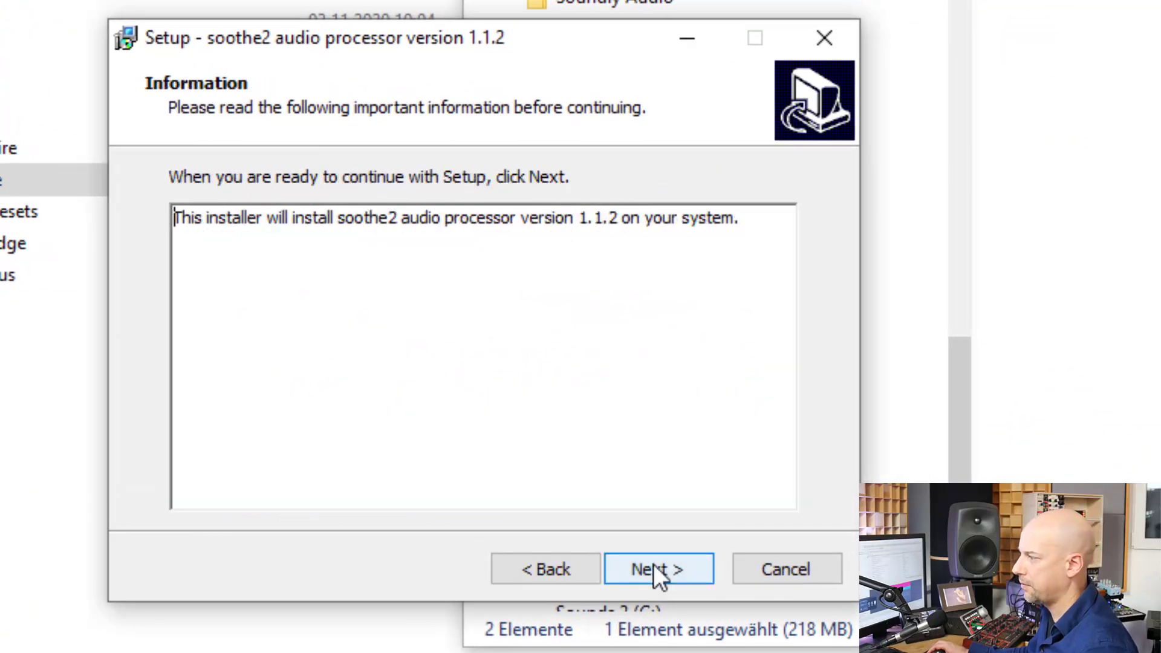
click(653, 563)
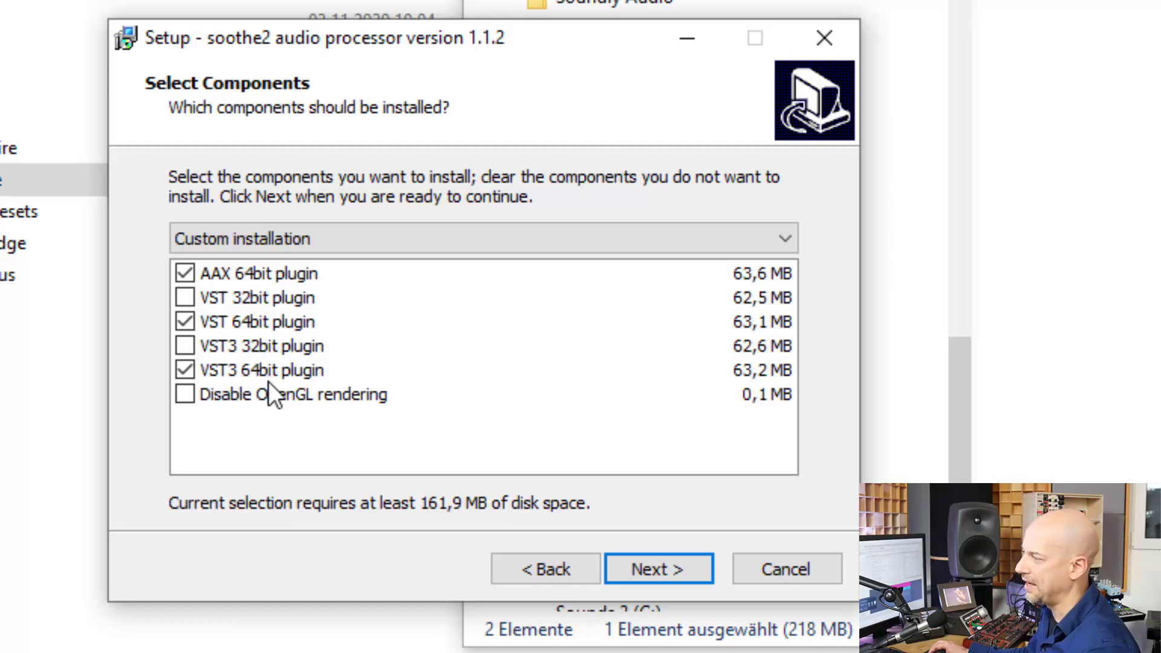
click(665, 574)
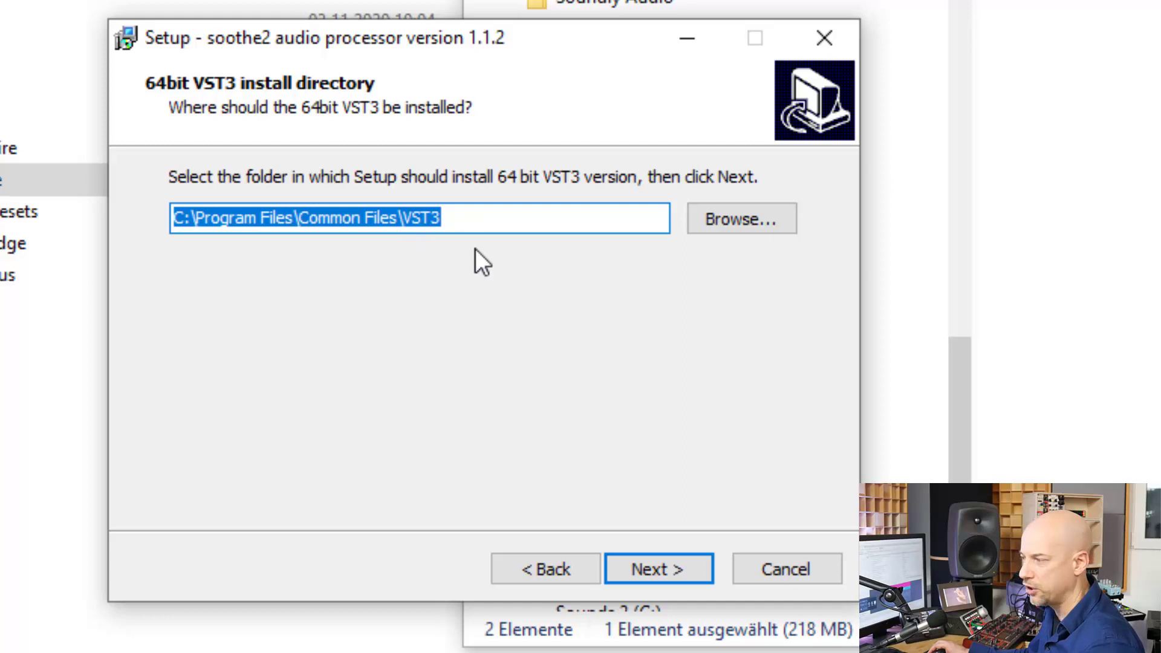
click(629, 572)
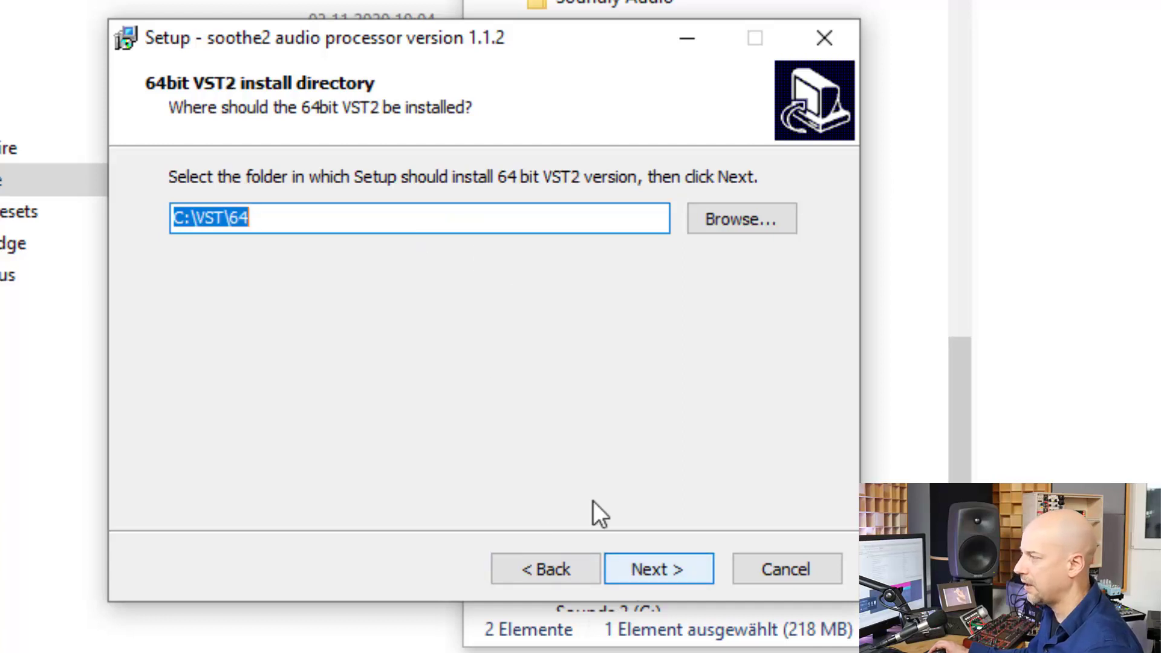
click(259, 224)
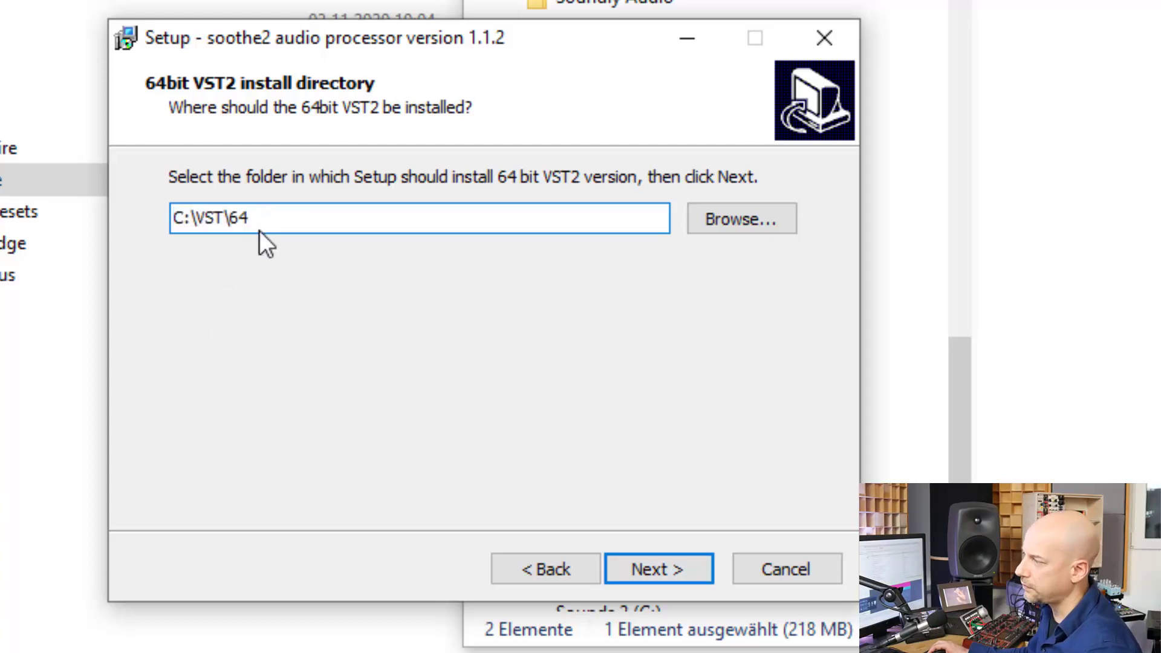
click(728, 226)
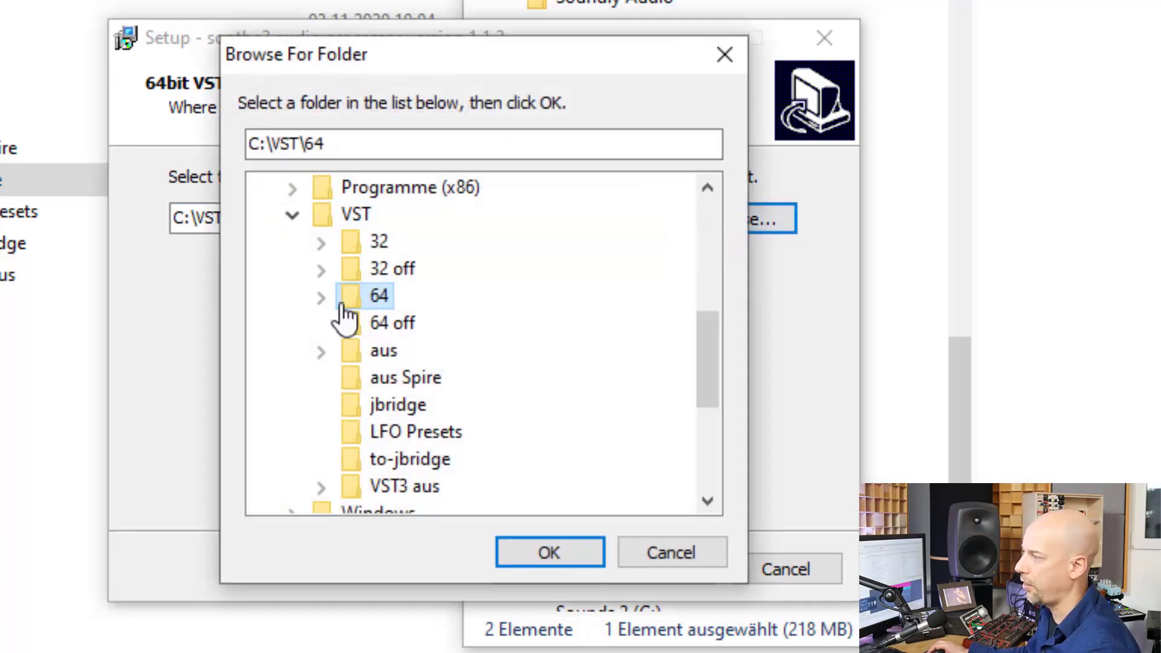
- Confirm C:\VST\64 as the VST2 folder, then cancel and exit the soothe2 setup
click(560, 548)
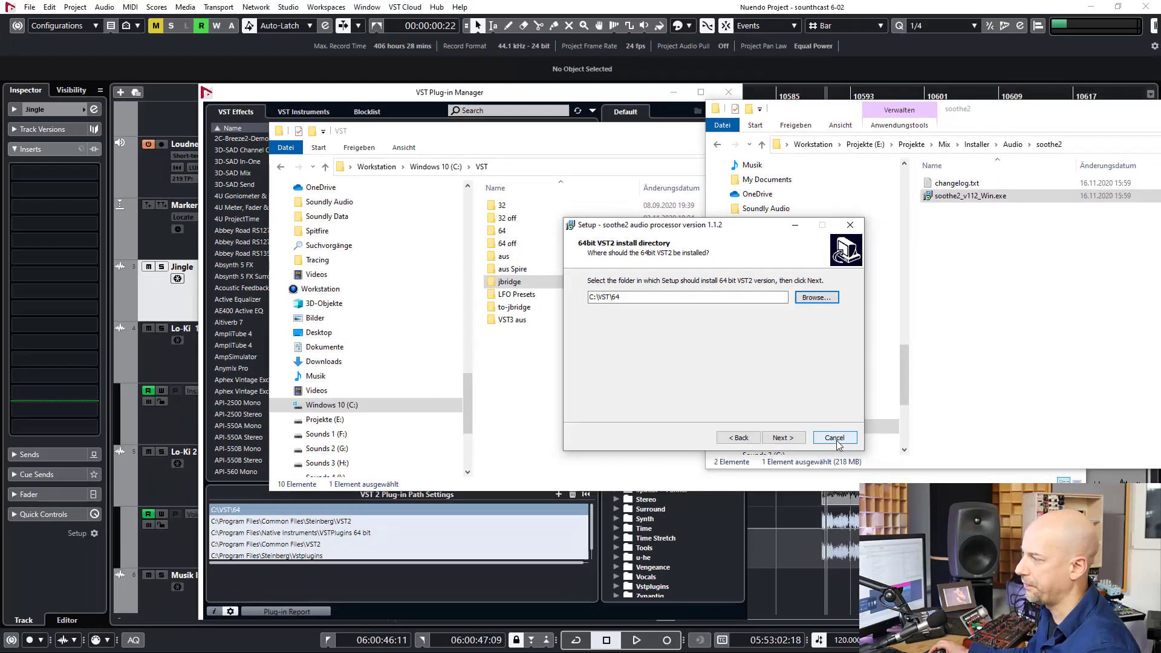
click(816, 500)
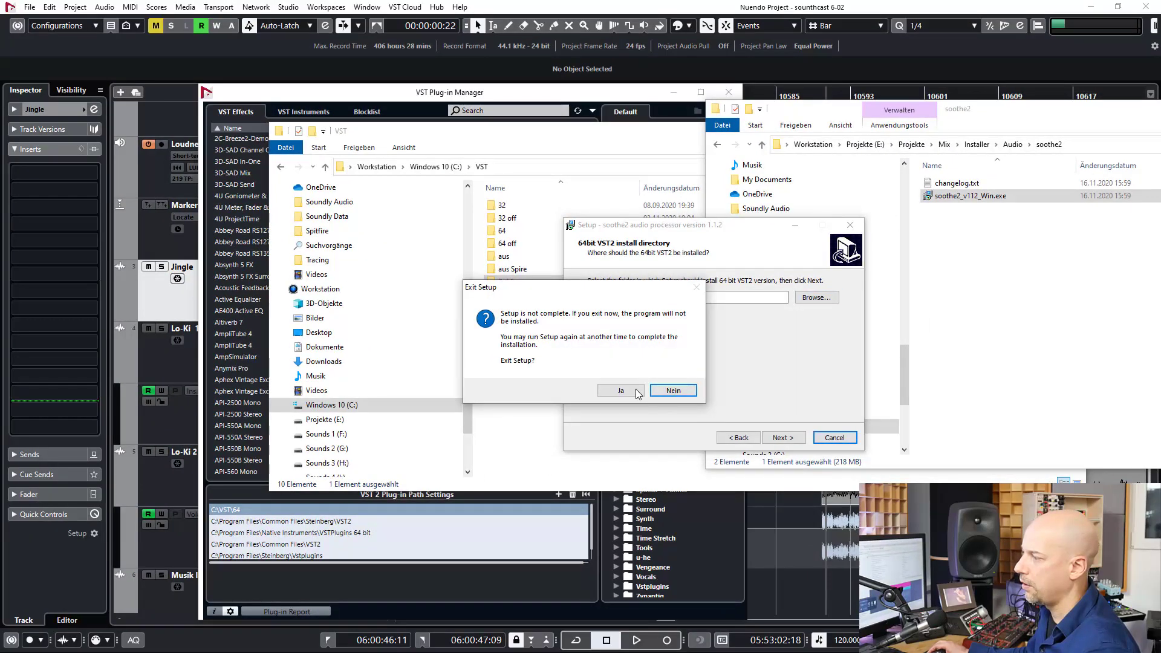
click(636, 390)
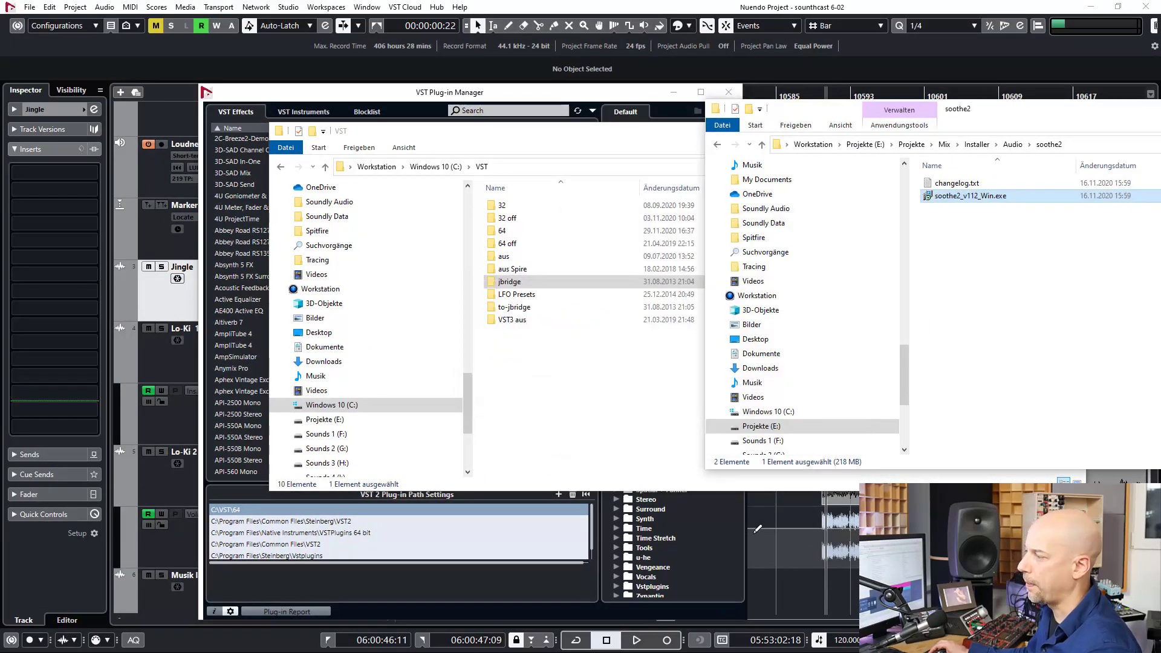
- Close the VST Plug-in Manager and bring the Nuendo project window with the Jingle track forward
key(alt+F4)
click(785, 508)
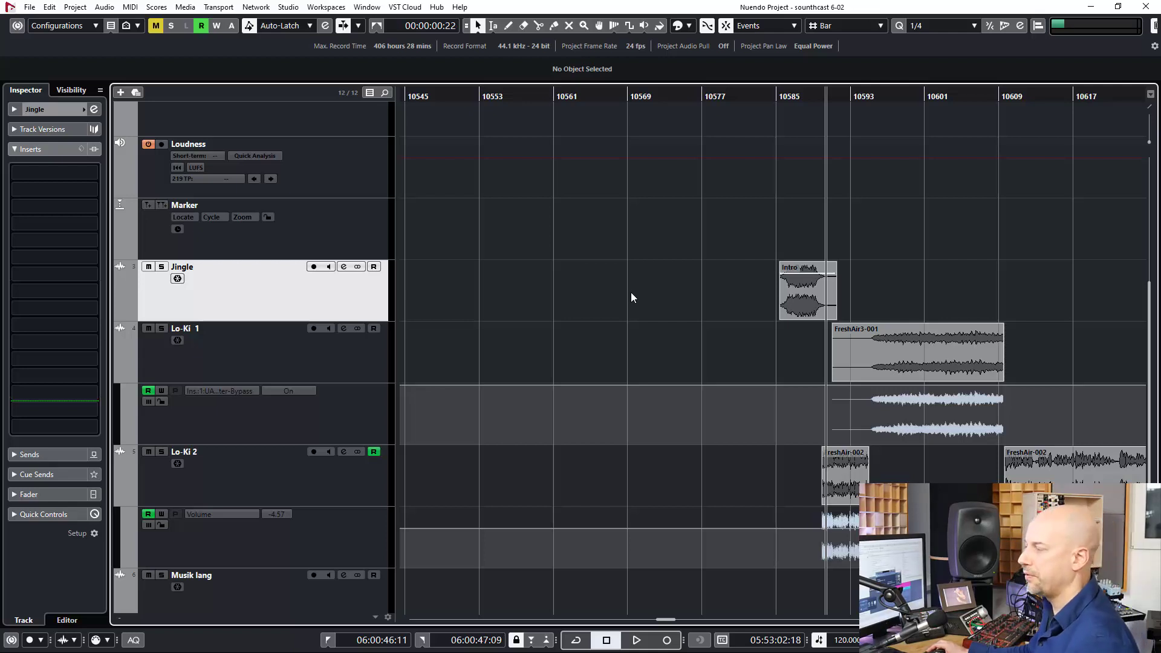
click(766, 98)
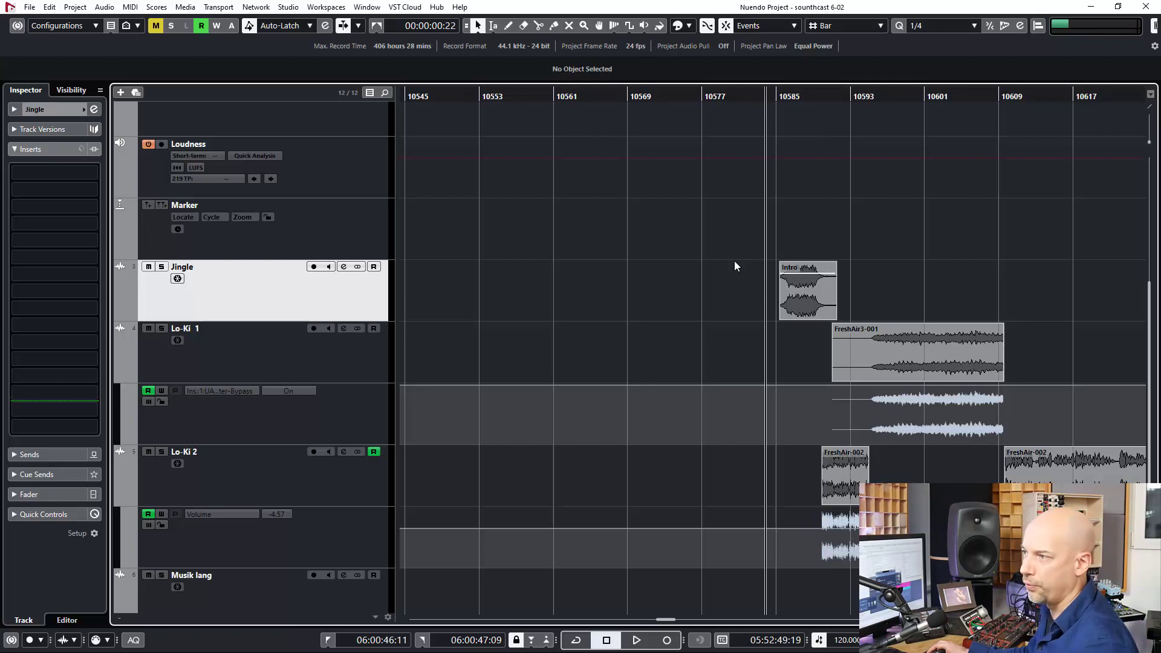
click(77, 7)
- Enable 'Suspend VST 3 plug-in processing when no audio signals are received' in Preferences > VST > Plug-ins
click(67, 8)
click(54, 9)
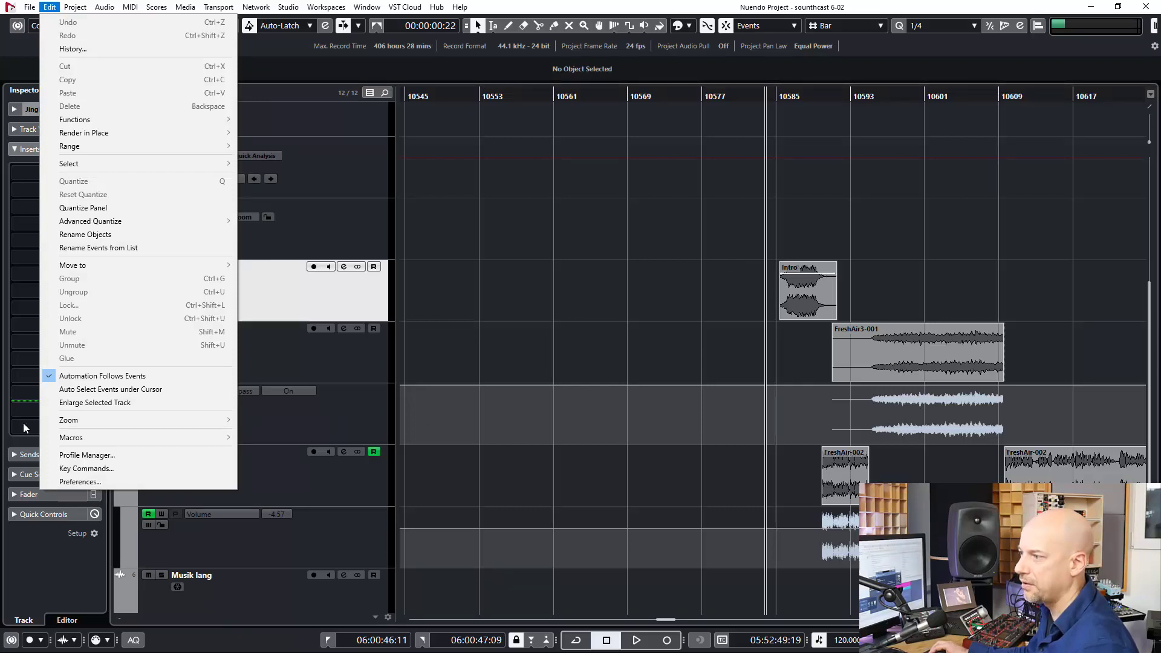
click(69, 484)
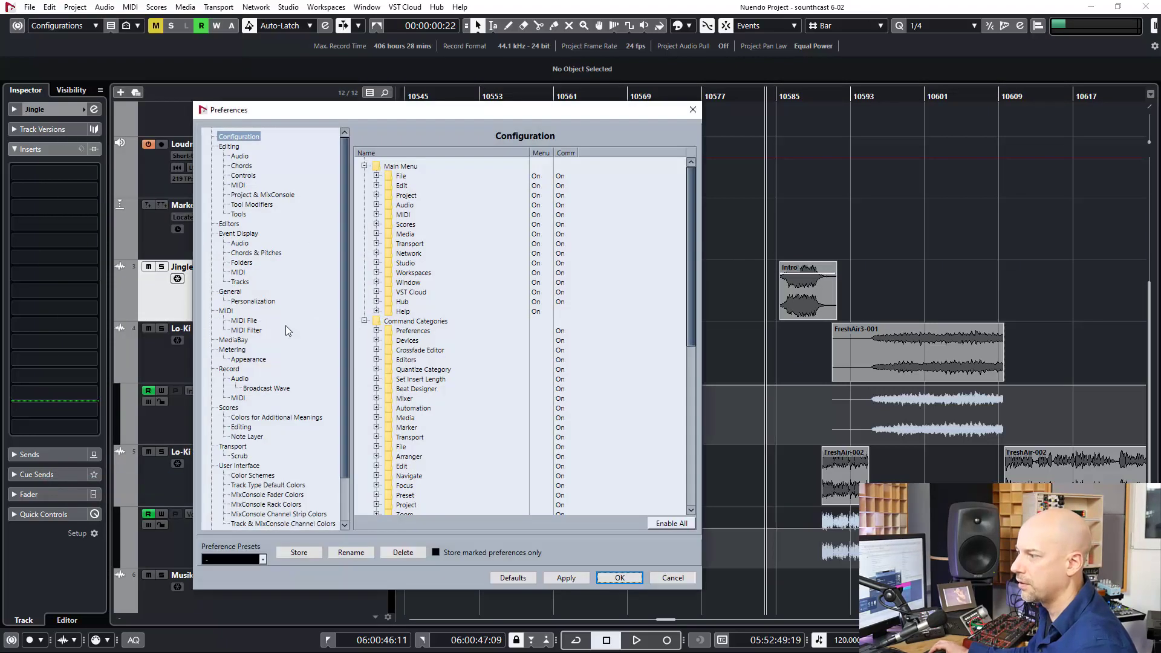
scroll(350, 411, down, 2)
click(235, 487)
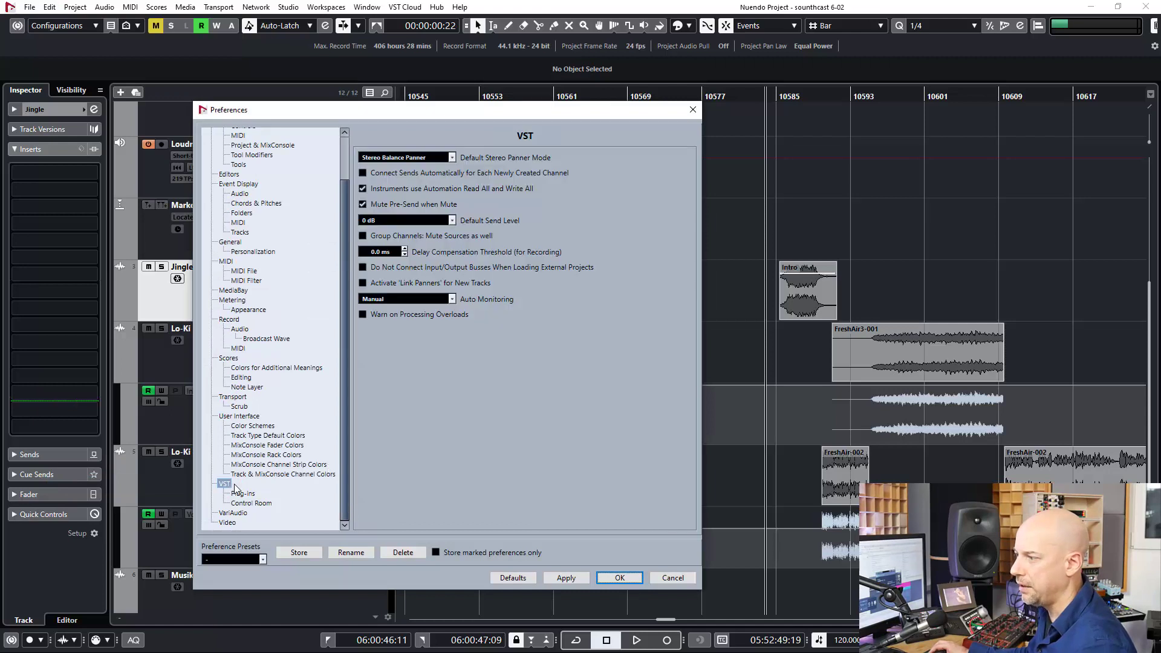
click(242, 493)
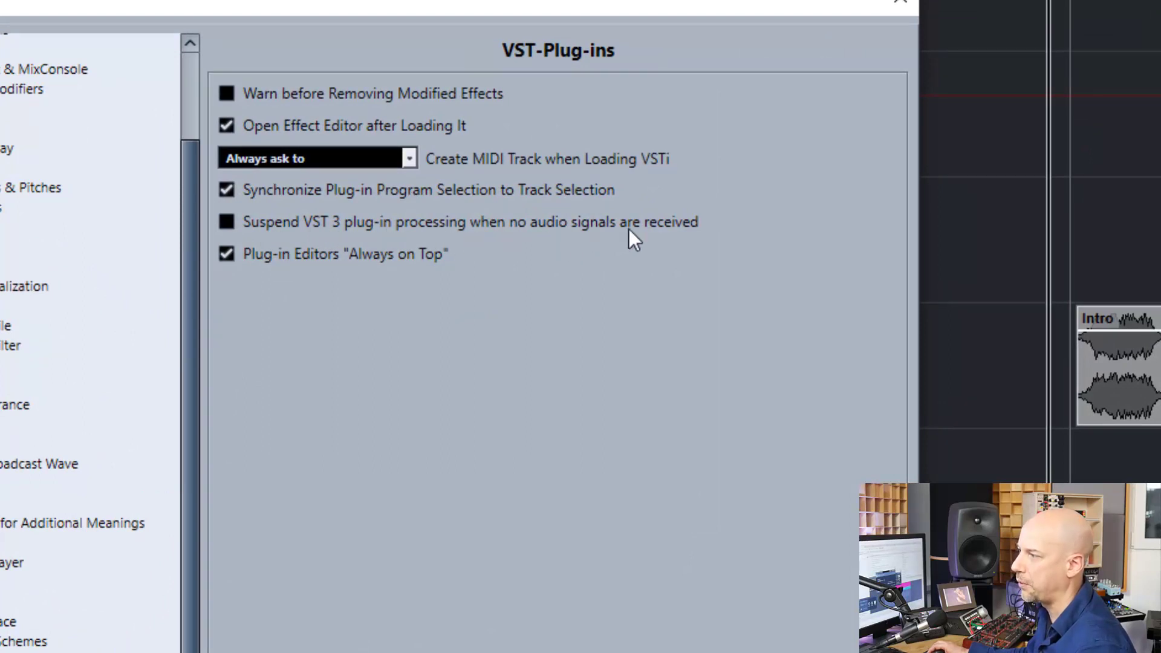
click(305, 222)
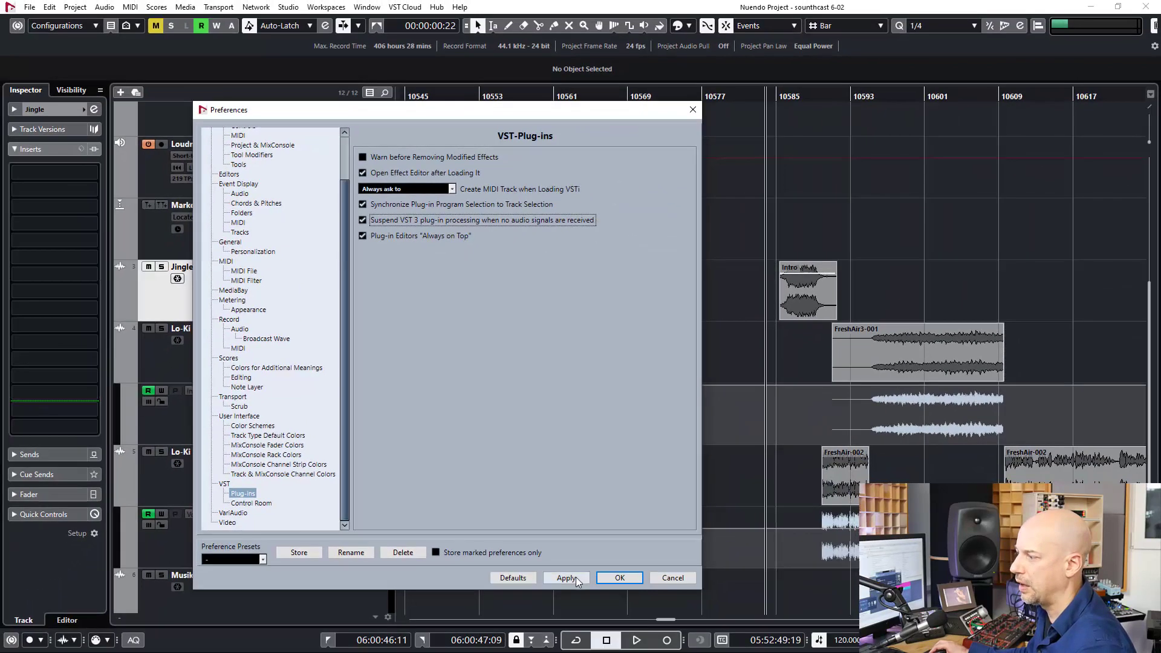
click(567, 578)
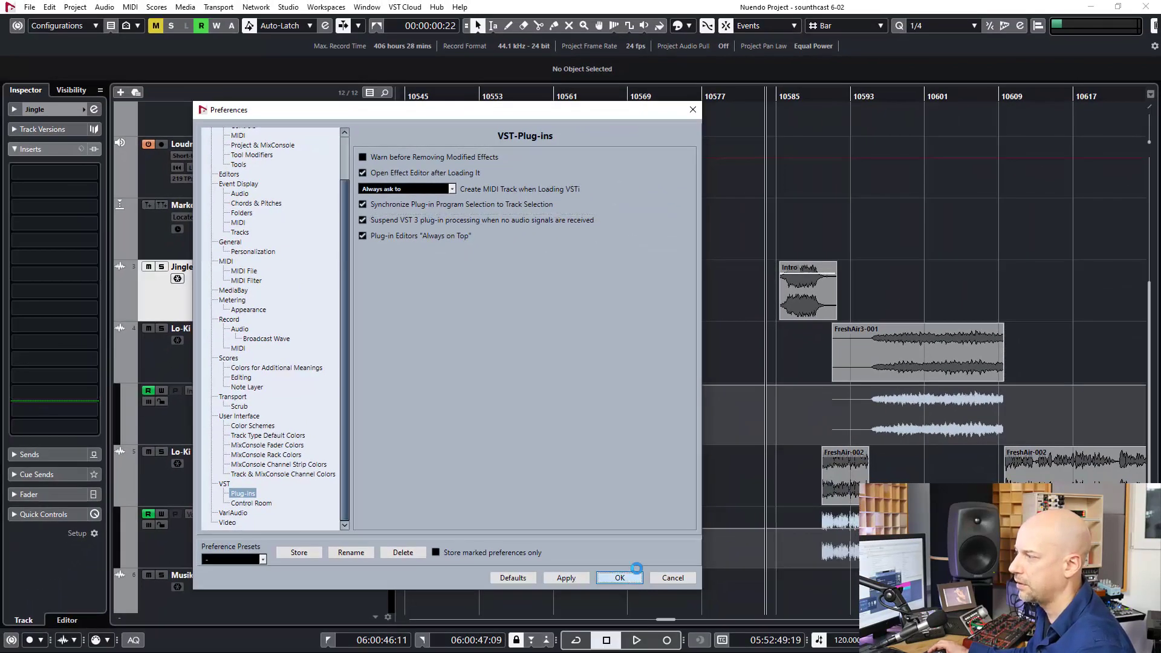
click(625, 578)
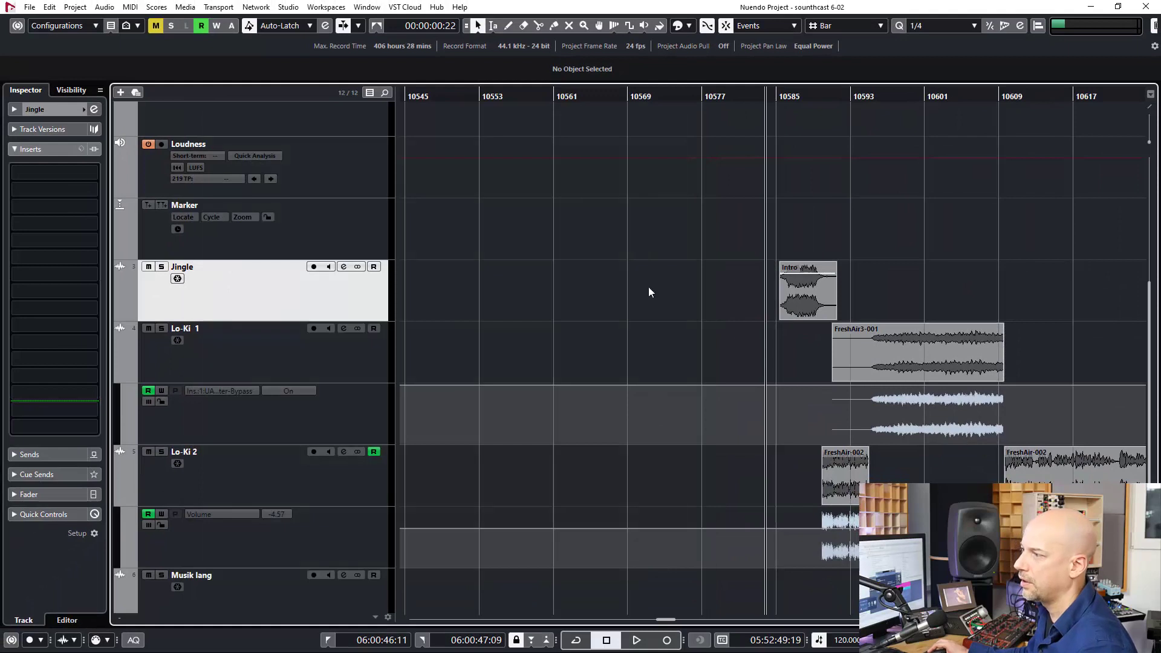
- Search 'sooth' in Jingle's first insert slot and load soothe2 from Dynamics
click(93, 172)
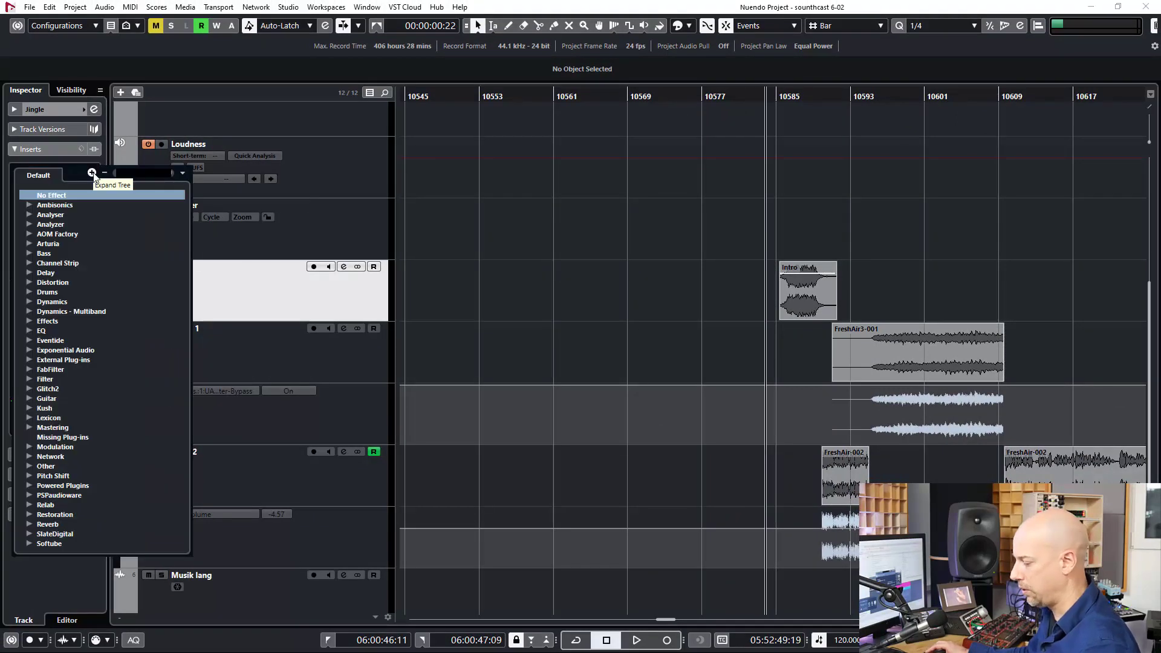
text(sooth)
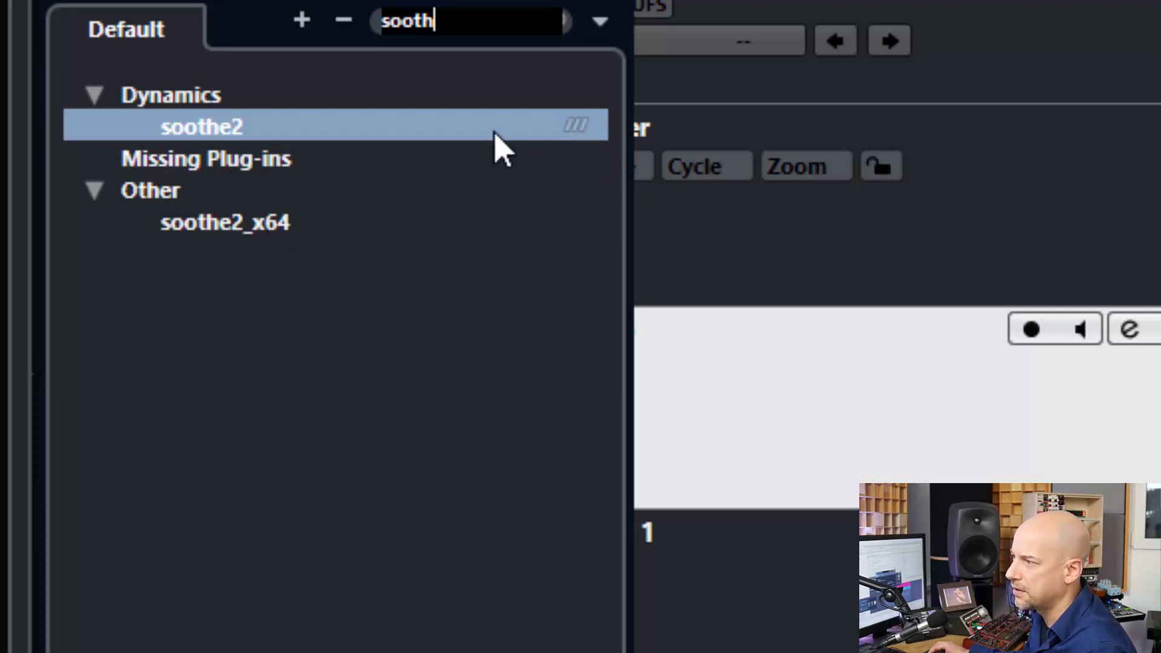
double_click(512, 127)
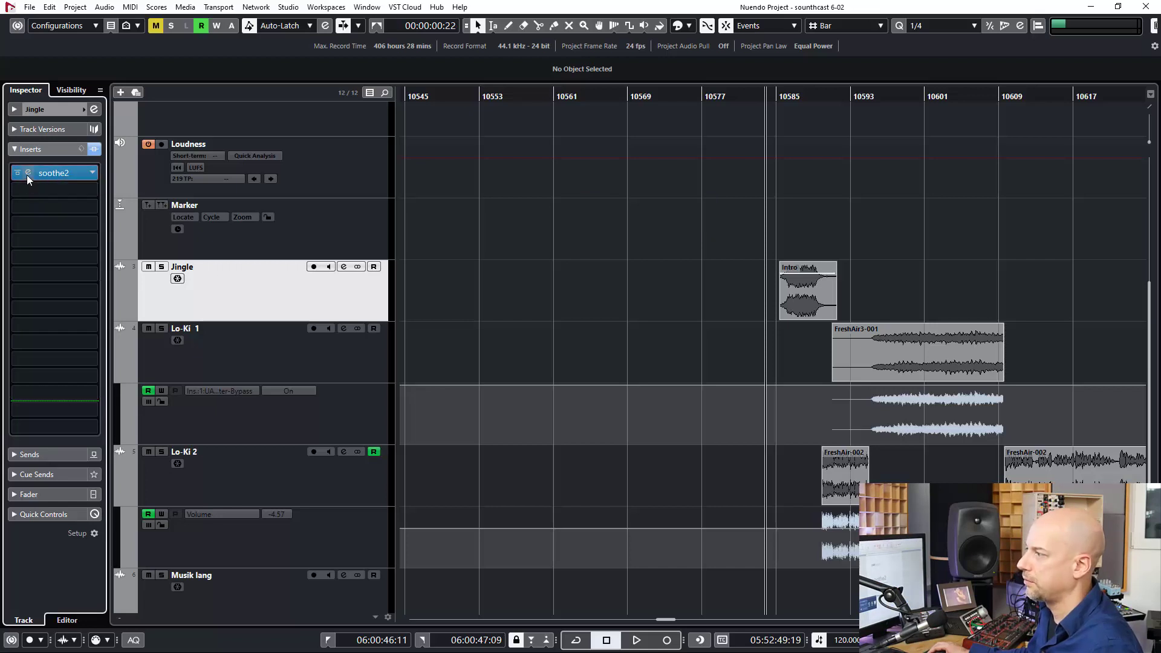
- Open the soothe2 editor from Jingle's first insert and drag it to uncover the inserts and track headers
click(27, 173)
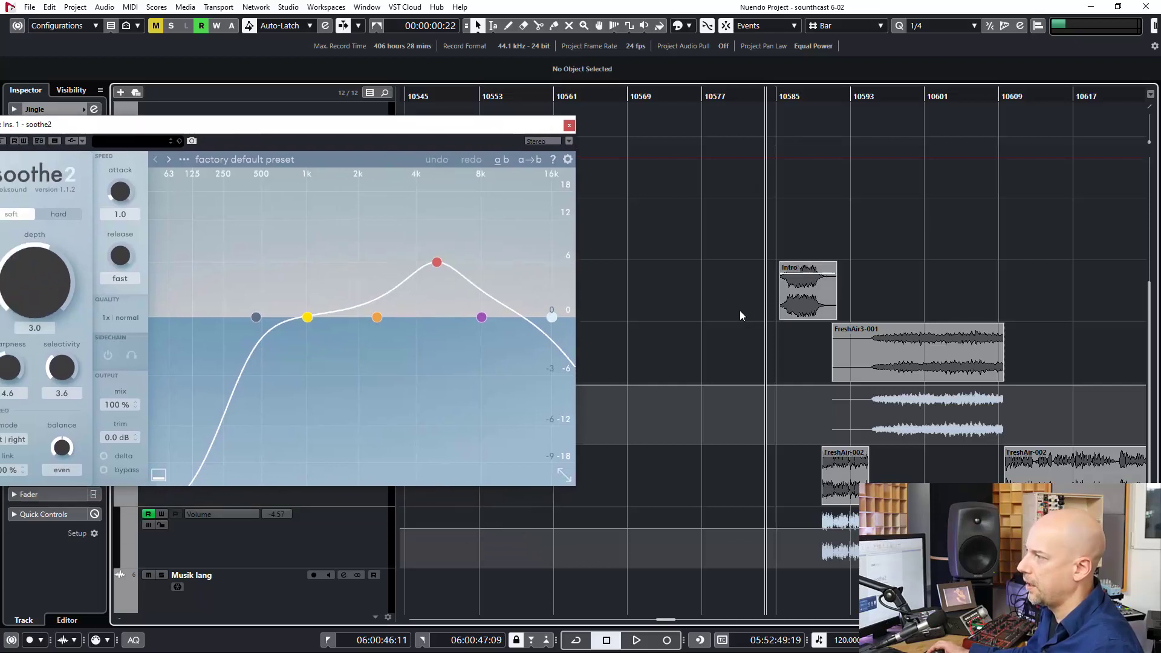
drag(528, 123, 709, 162)
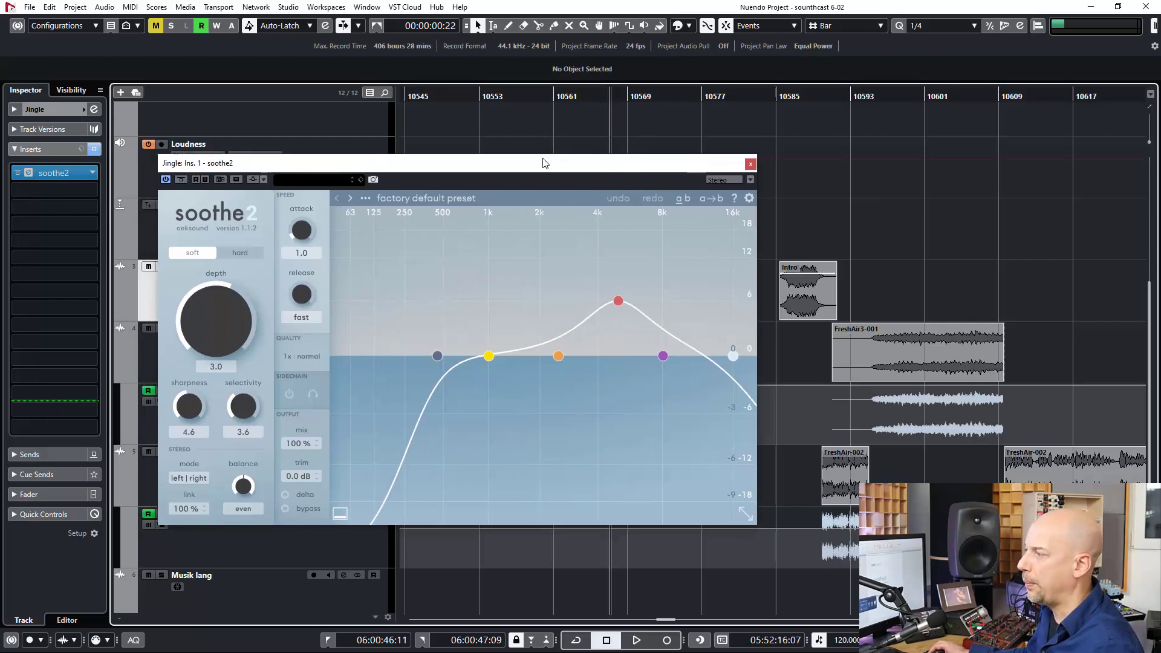
drag(543, 163, 588, 316)
drag(493, 317, 510, 177)
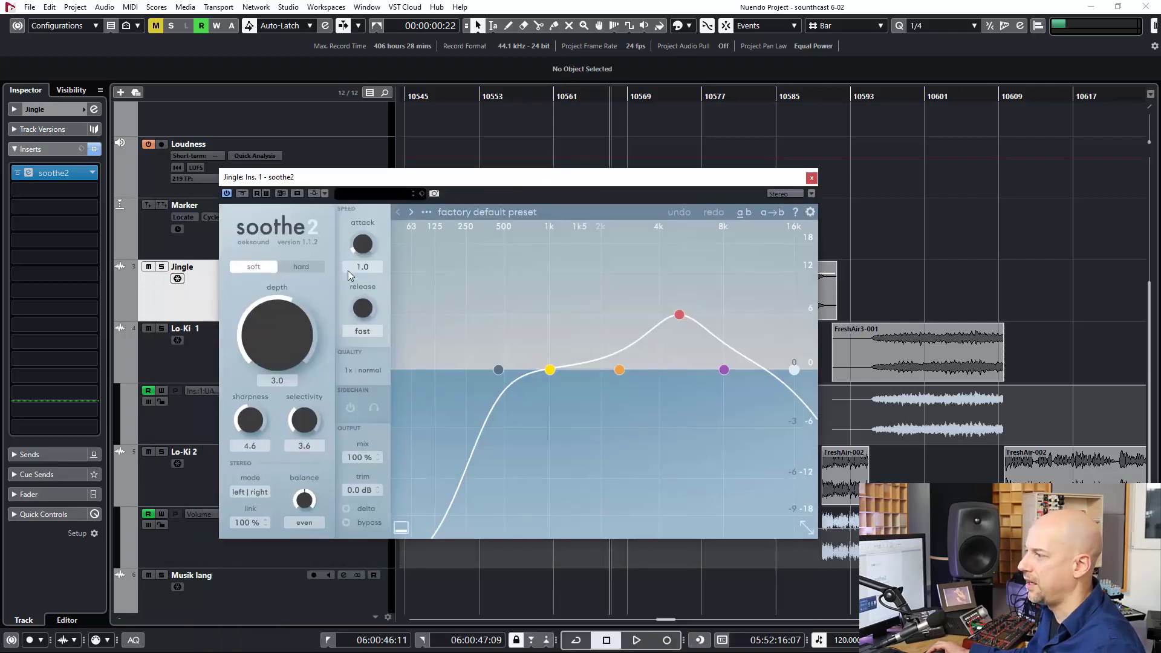